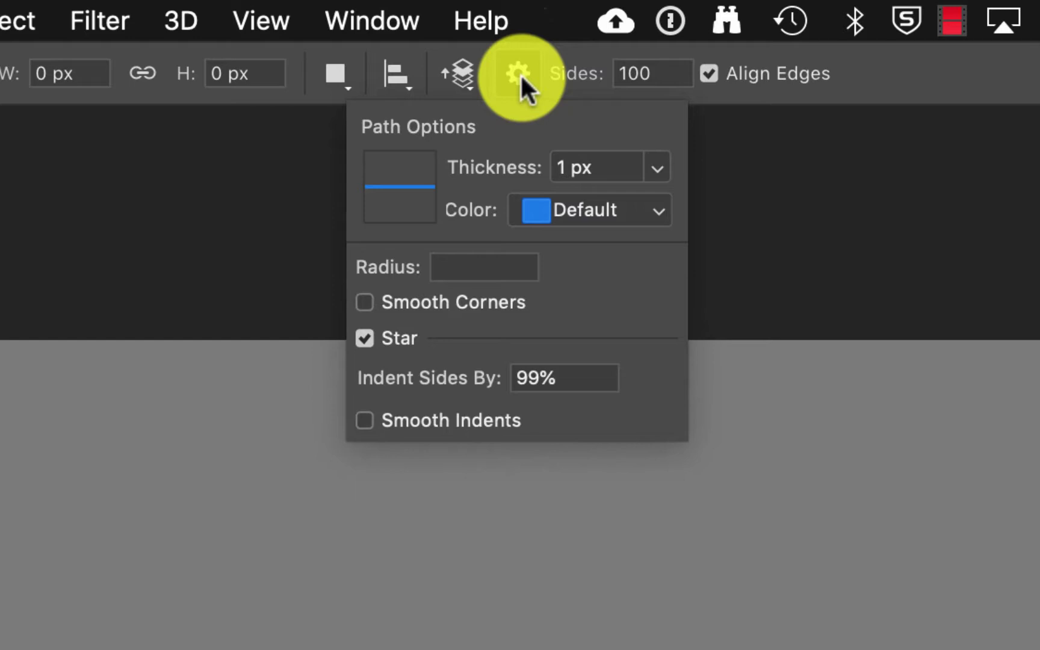
# Draw a 100-sided star with sides indented 99%, about 72 in wide, centred outside the canvas's left edge at lower-half height
pyautogui.click(389, 337)
pyautogui.click(389, 337)
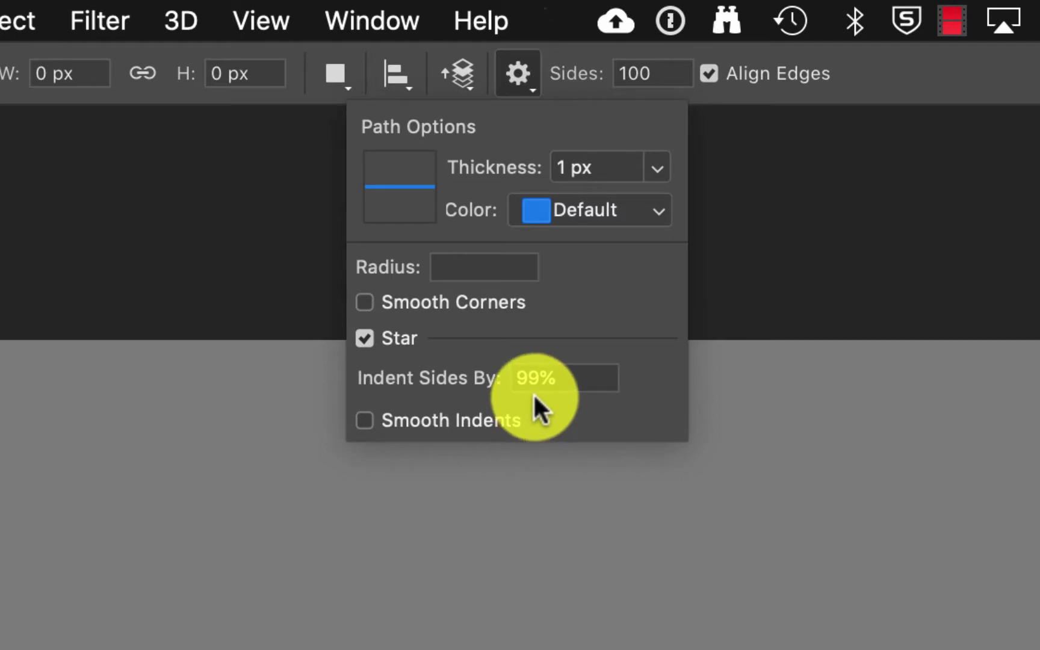
pyautogui.click(657, 420)
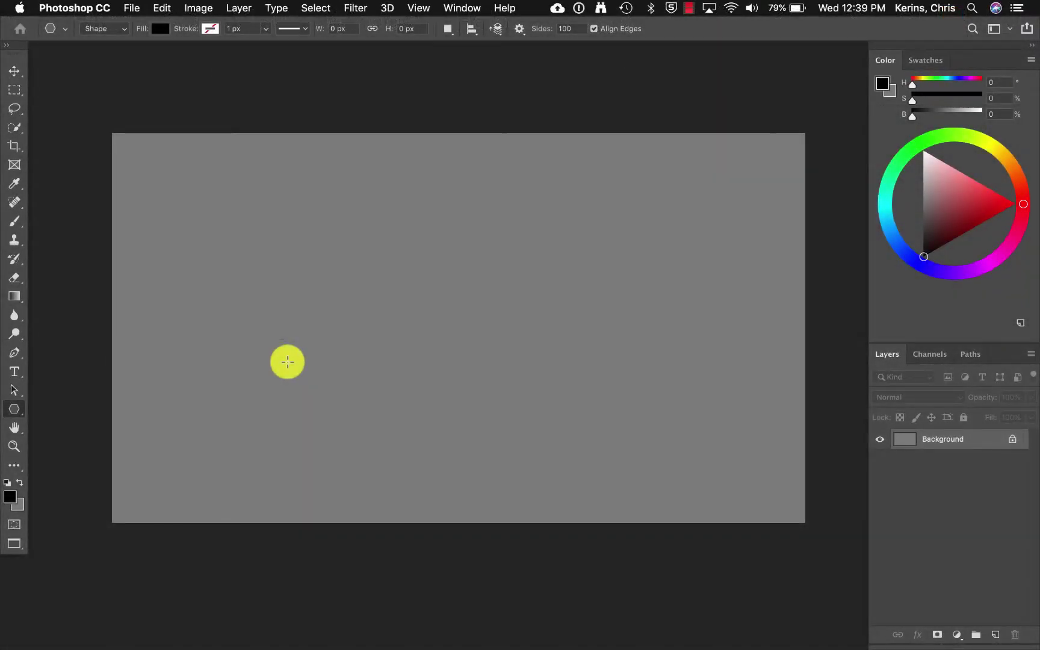
pyautogui.press('super+minus')
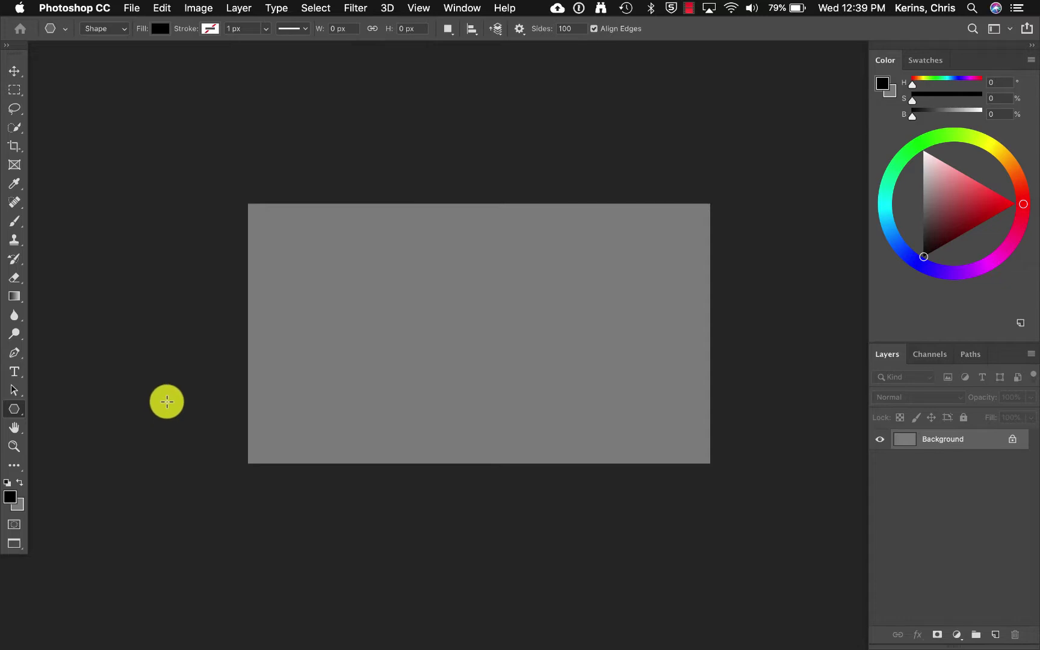
pyautogui.moveTo(167, 401); pyautogui.dragTo(770, 558)
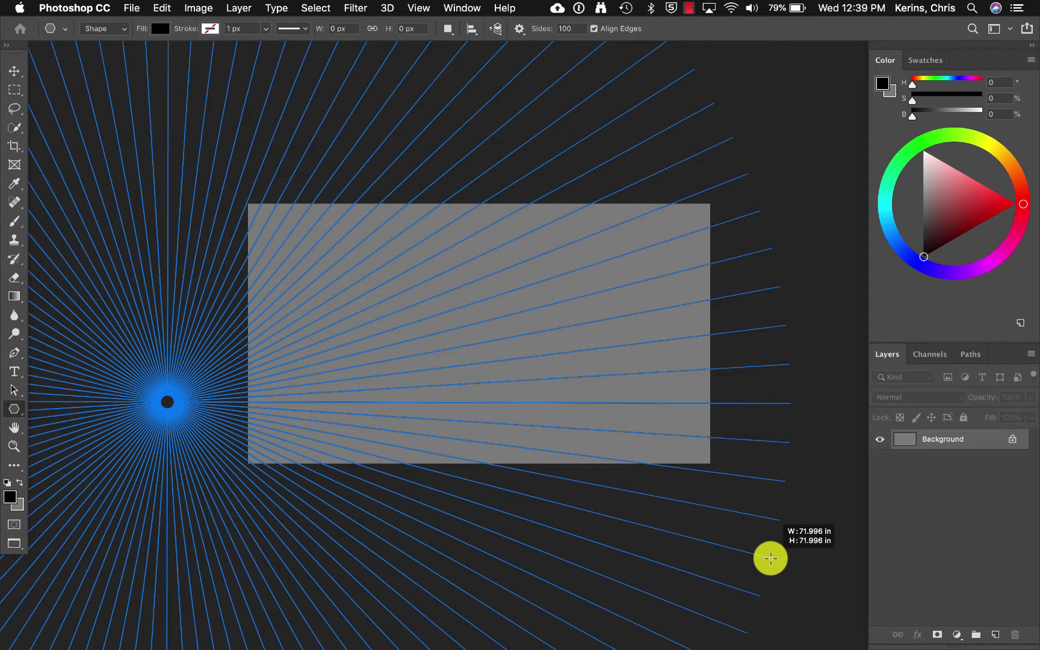
pyautogui.moveTo(771, 559); pyautogui.dragTo(771, 559)
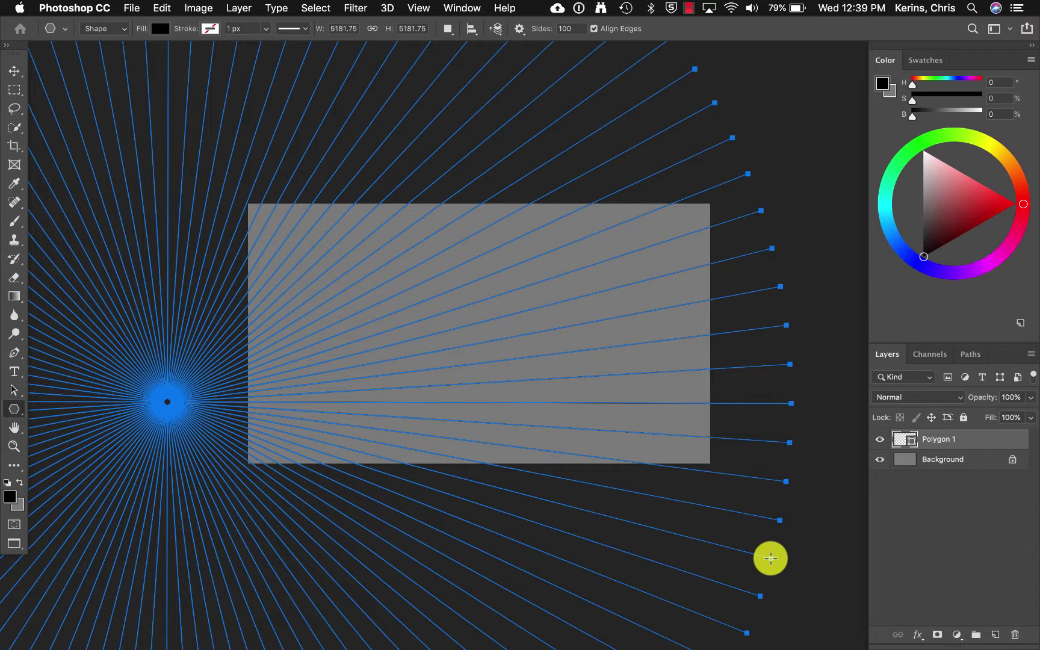
# Copy the star path and paste a duplicate in place on the same shape layer
pyautogui.click(162, 8)
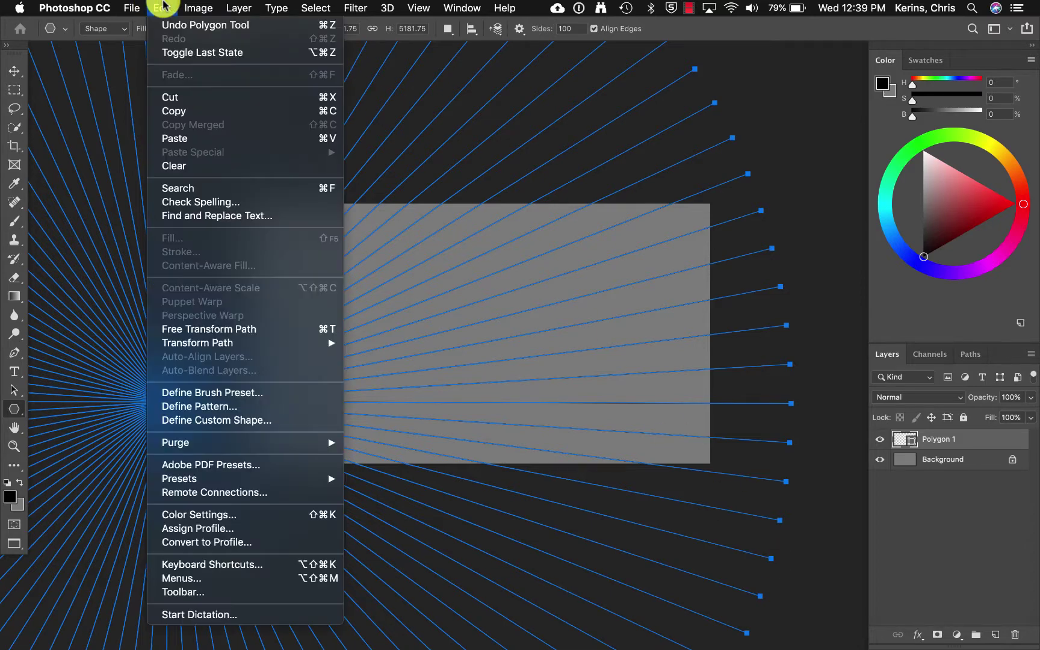
pyautogui.click(174, 111)
pyautogui.click(162, 8)
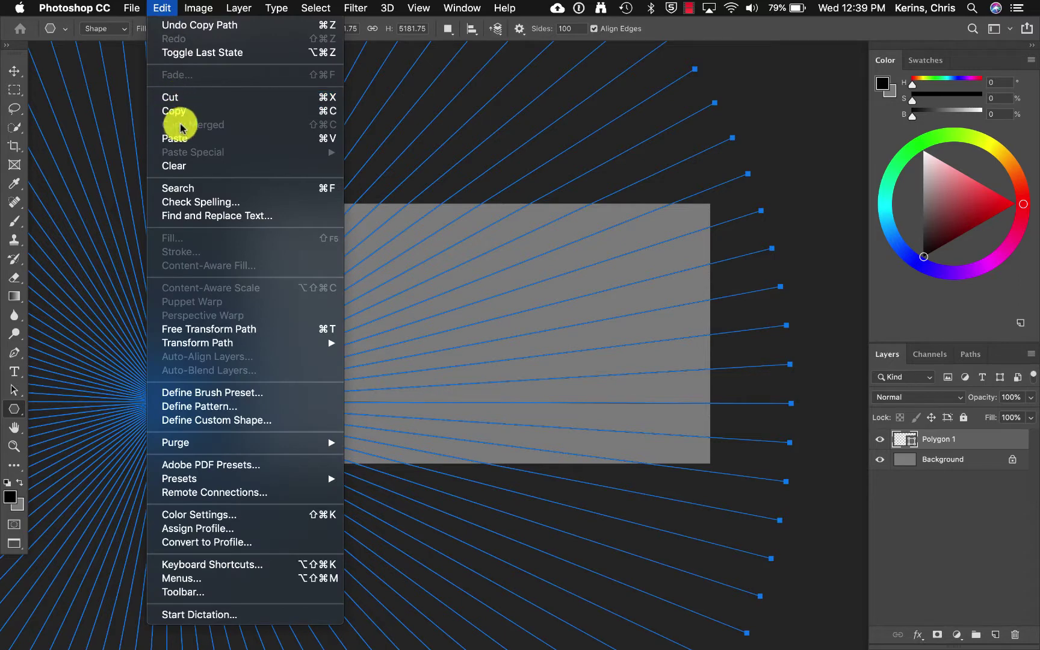
pyautogui.click(183, 139)
# Rotate the pasted star path by about -1.7° so its rays fall between the original rays
pyautogui.click(158, 8)
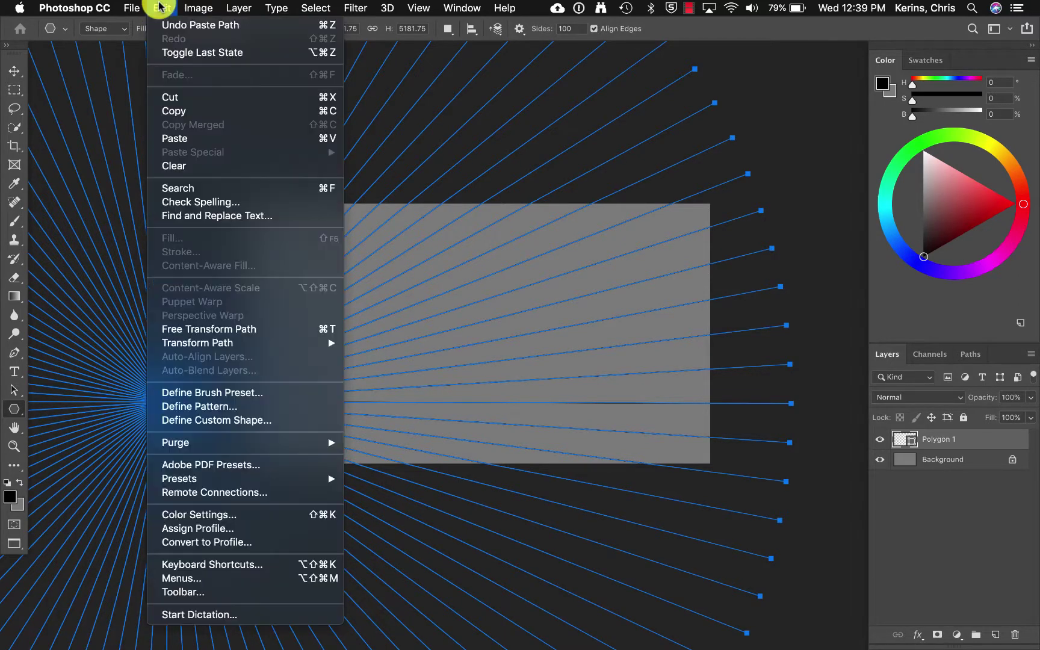
pyautogui.click(211, 329)
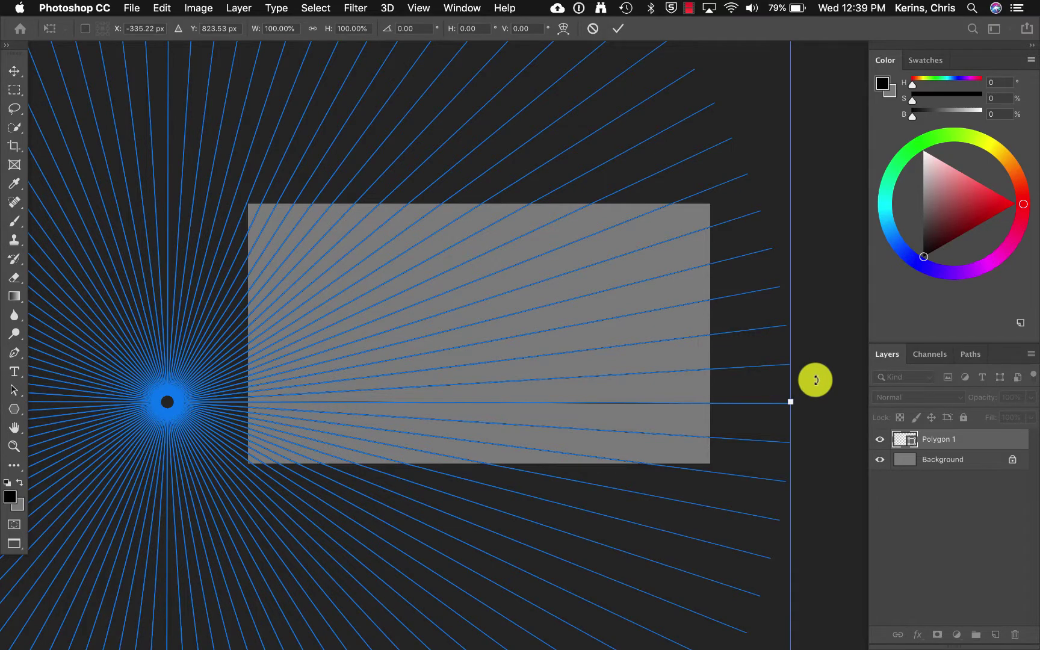
pyautogui.moveTo(817, 395); pyautogui.dragTo(819, 377)
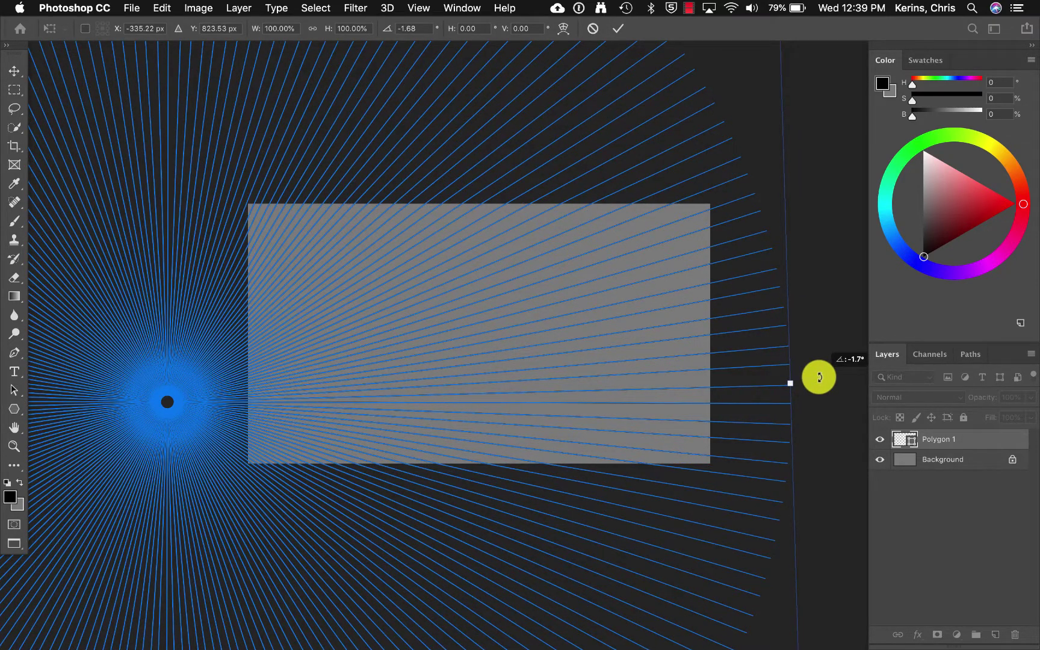
pyautogui.moveTo(819, 377); pyautogui.dragTo(819, 378)
pyautogui.press('Return')
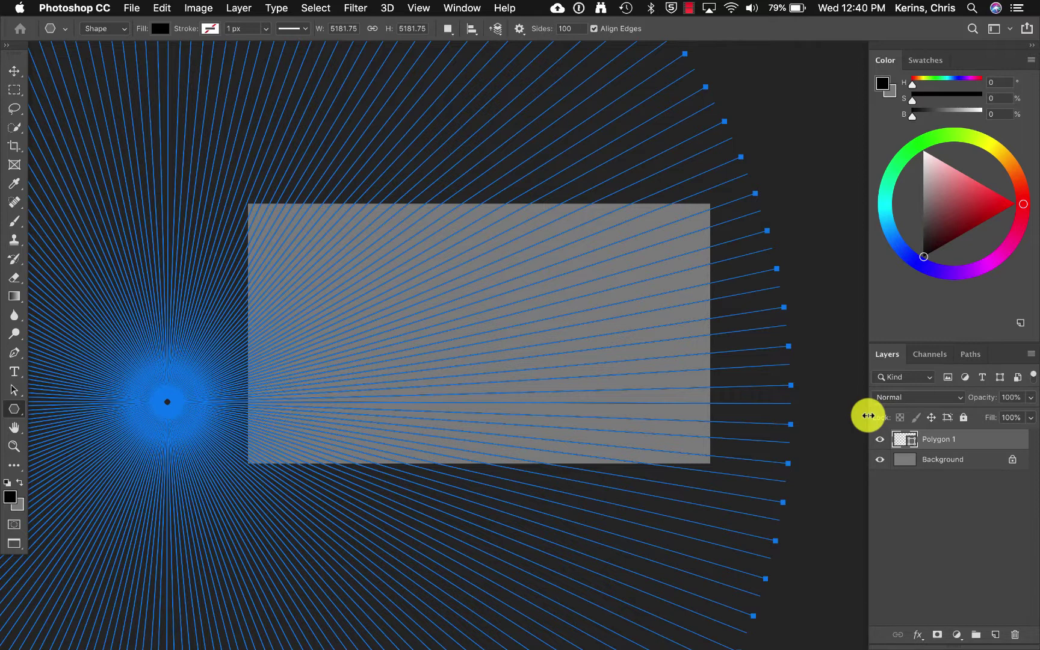
# Deselect the star paths and set the Polygon 1 layer's fill color to white (ffffff)
pyautogui.click(12, 392)
pyautogui.click(819, 301)
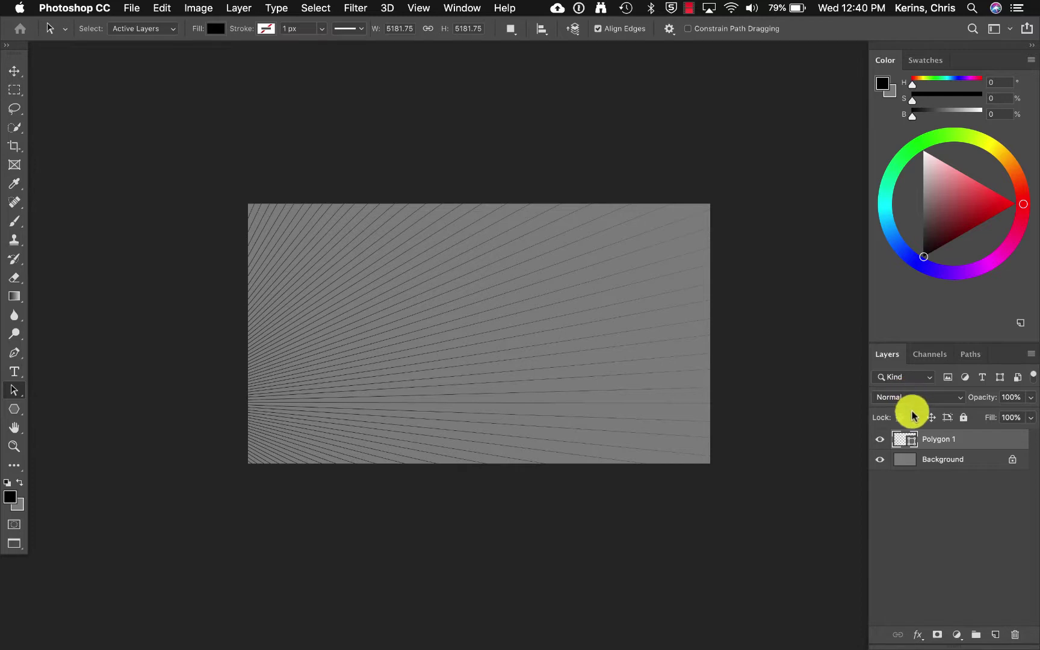
pyautogui.doubleClick(902, 445)
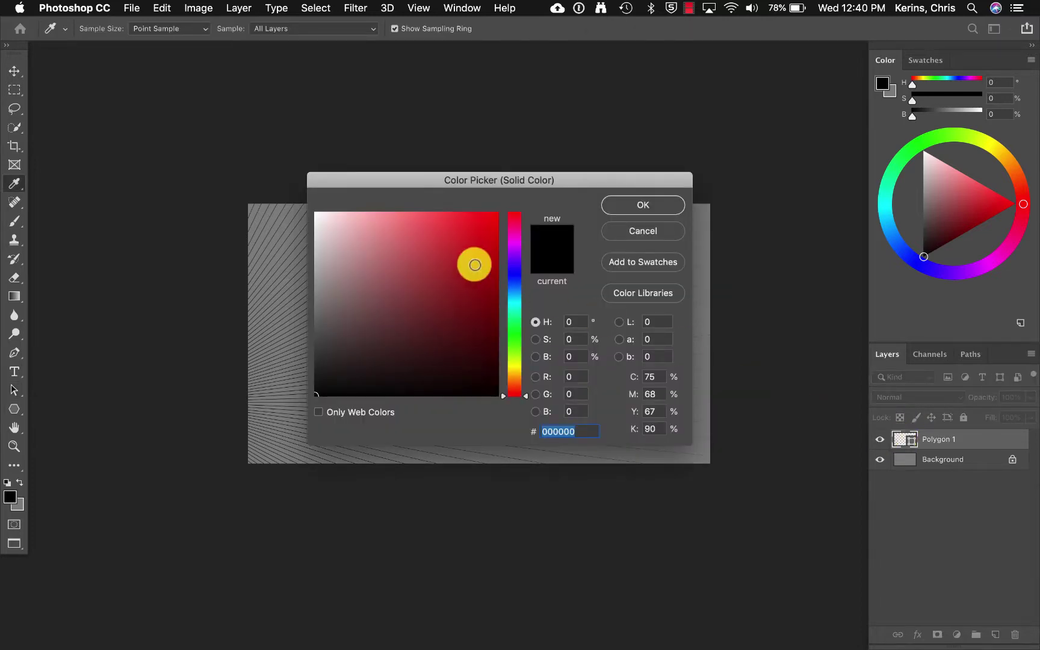
pyautogui.moveTo(346, 214); pyautogui.dragTo(290, 195)
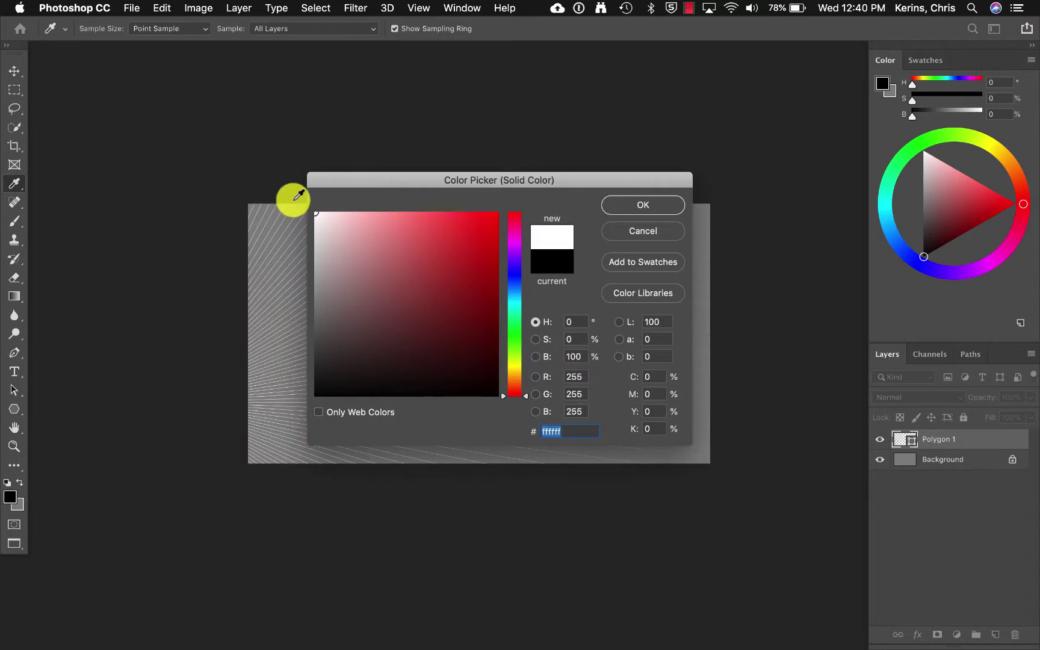
pyautogui.click(653, 205)
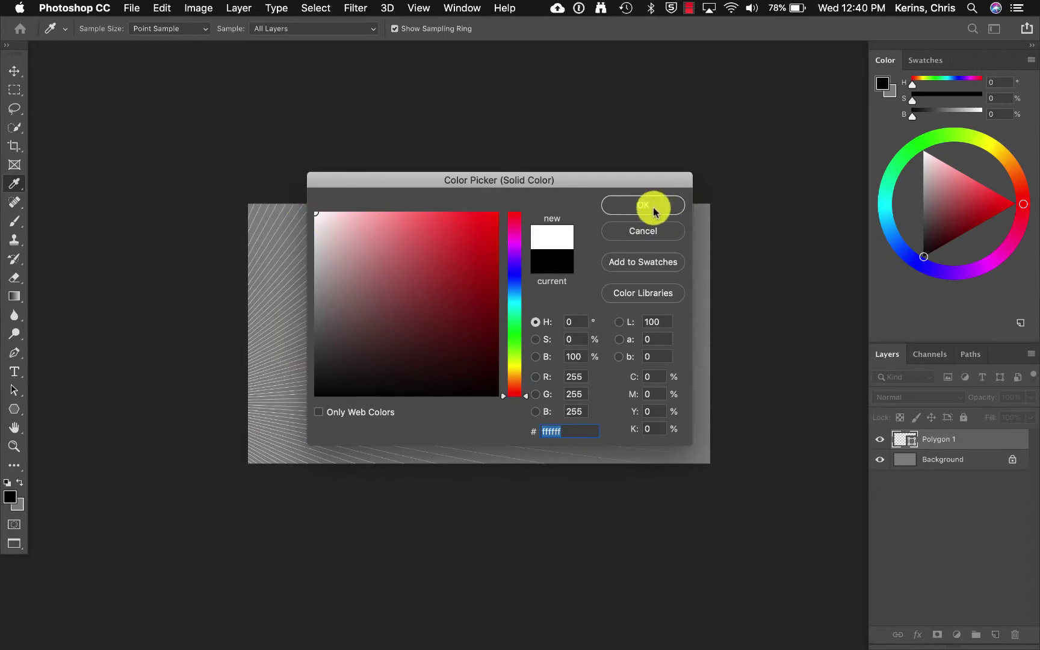
pyautogui.click(653, 207)
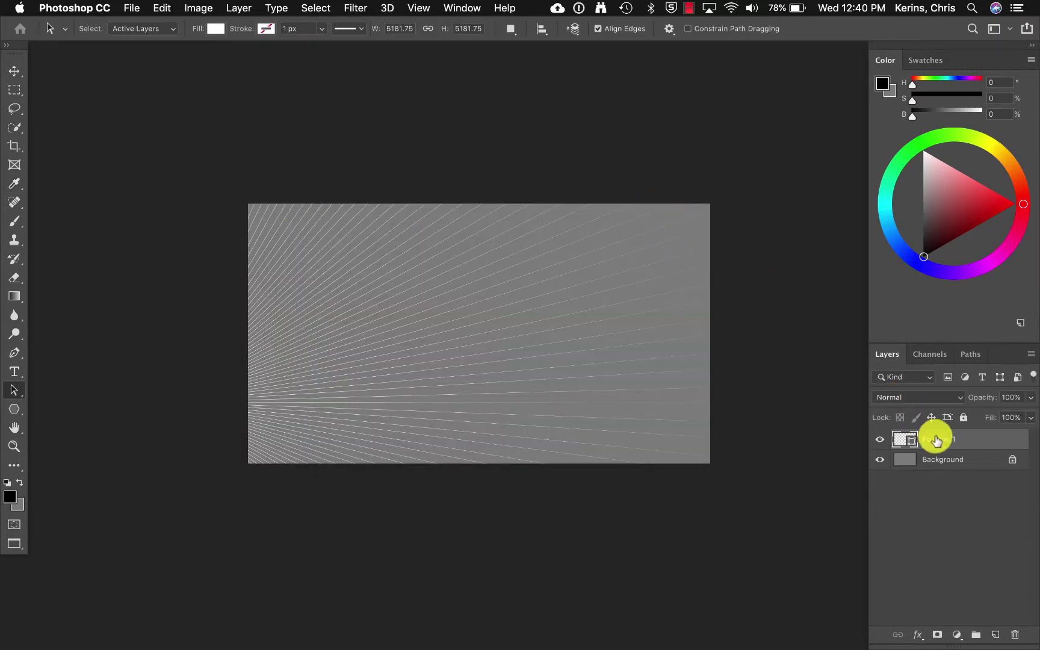
# Rename the Polygon 1 layer as Left VP
pyautogui.doubleClick(937, 440)
pyautogui.write('Left VP')
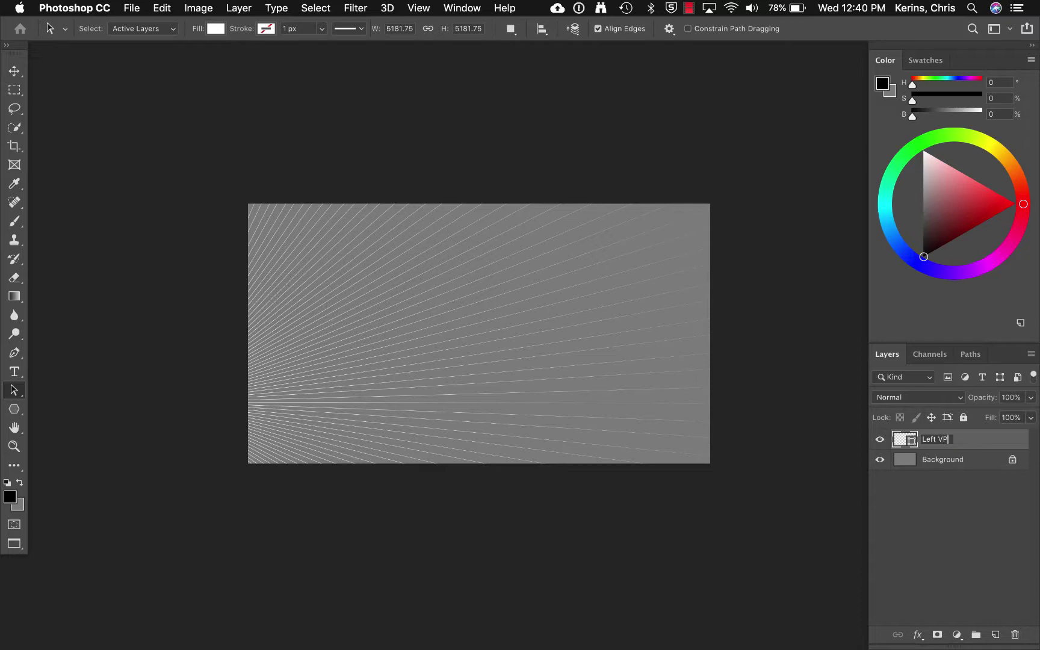
pyautogui.press('Return')
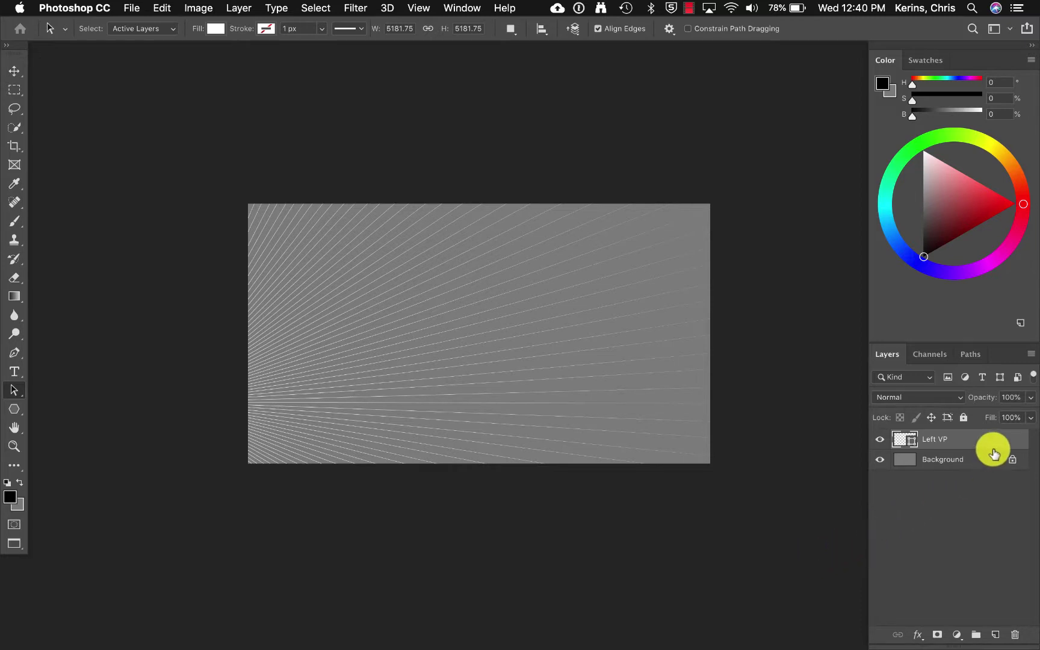
# Duplicate the Left VP layer within the same document and name the copy Right VP
pyautogui.rightClick(1001, 437)
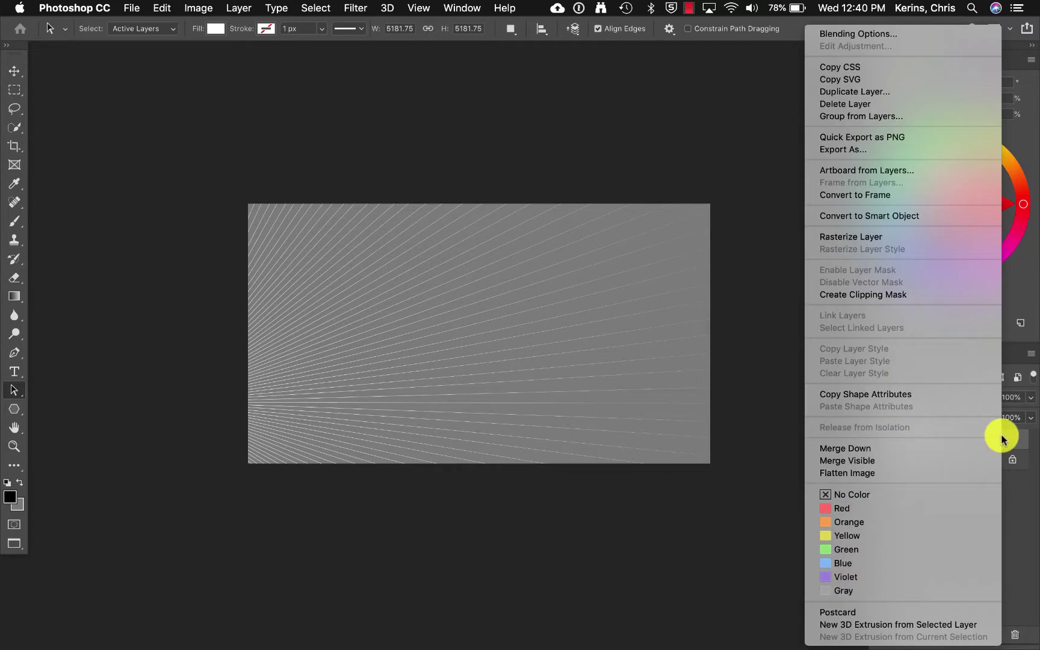
pyautogui.click(912, 96)
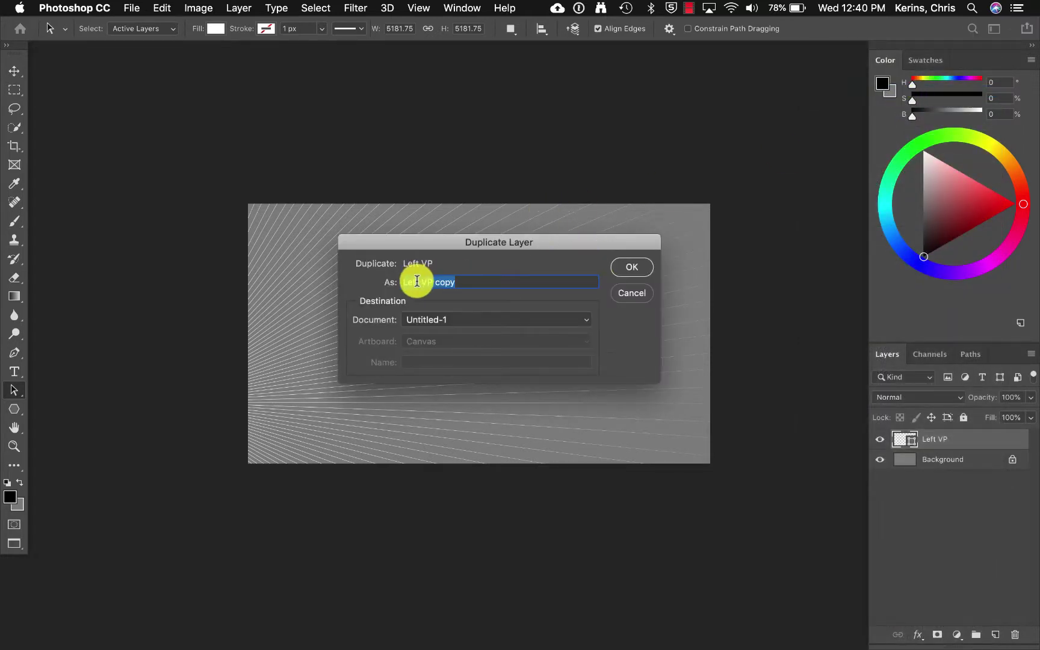
pyautogui.doubleClick(410, 282)
pyautogui.write('R')
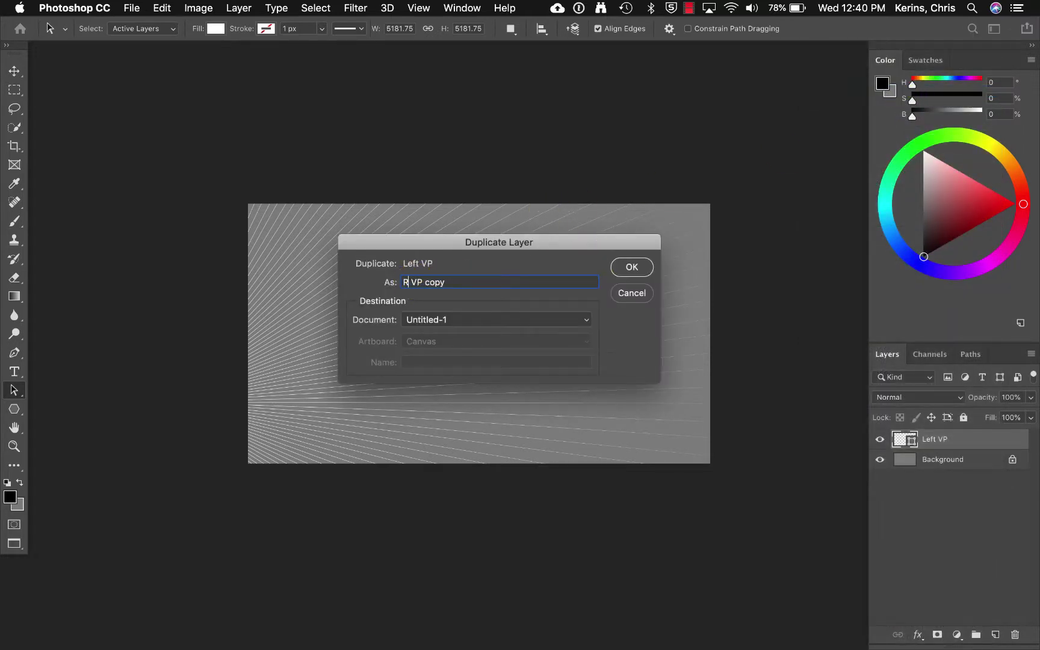
pyautogui.write('ight')
pyautogui.doubleClick(455, 283)
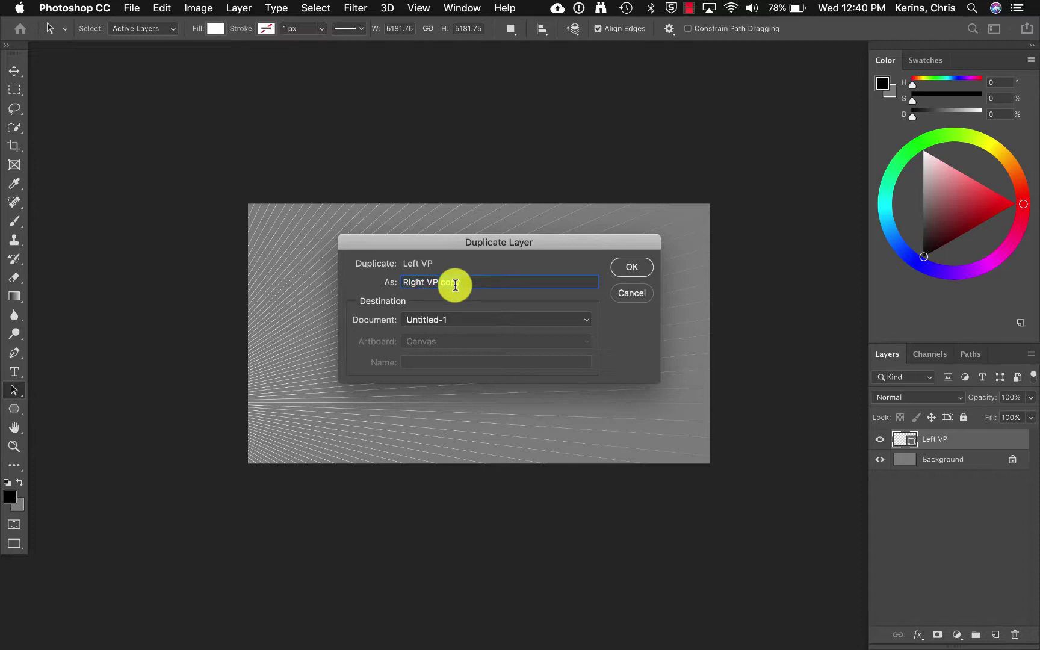
pyautogui.press('BackSpace')
pyautogui.press('Return')
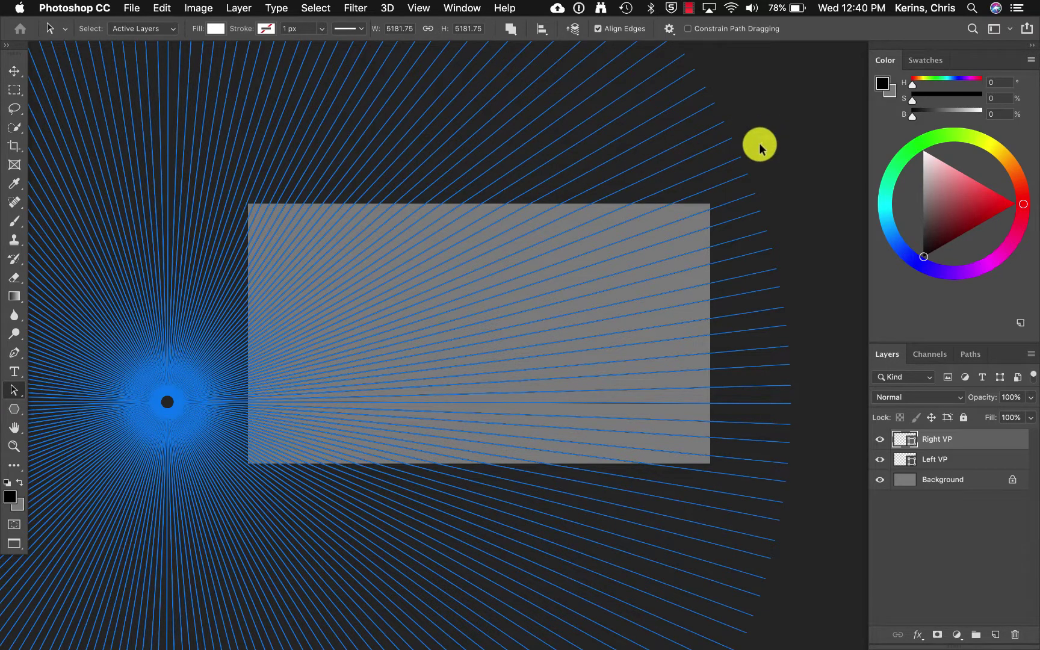
# Move both star paths of the Right VP layer beyond the canvas's right edge, at about the left vanishing point's height
pyautogui.moveTo(769, 135); pyautogui.dragTo(690, 196)
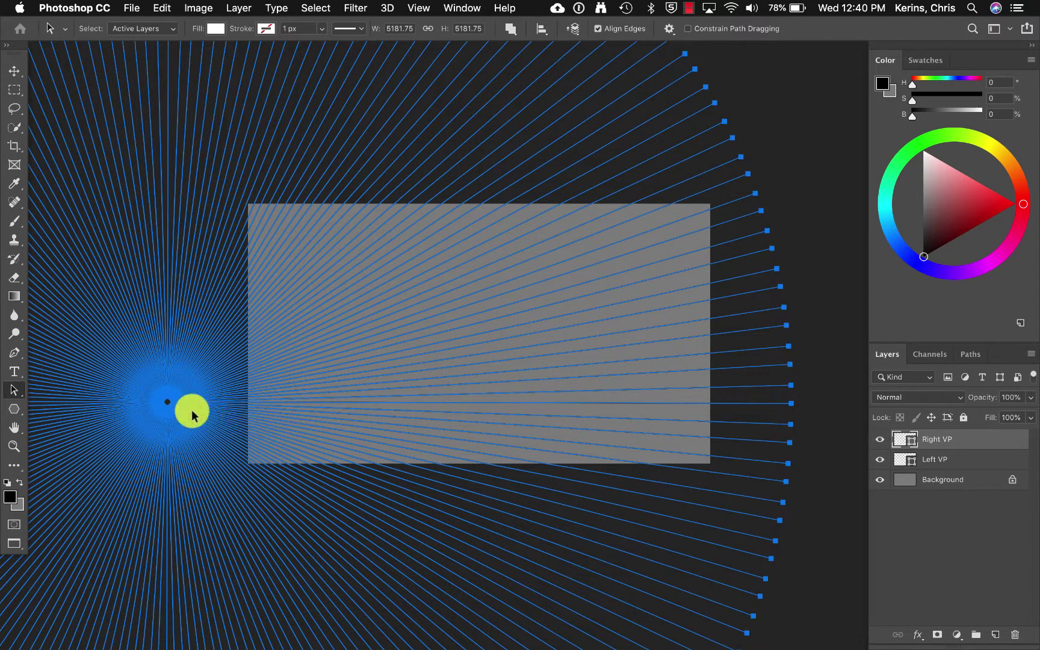
pyautogui.moveTo(168, 402); pyautogui.dragTo(767, 414)
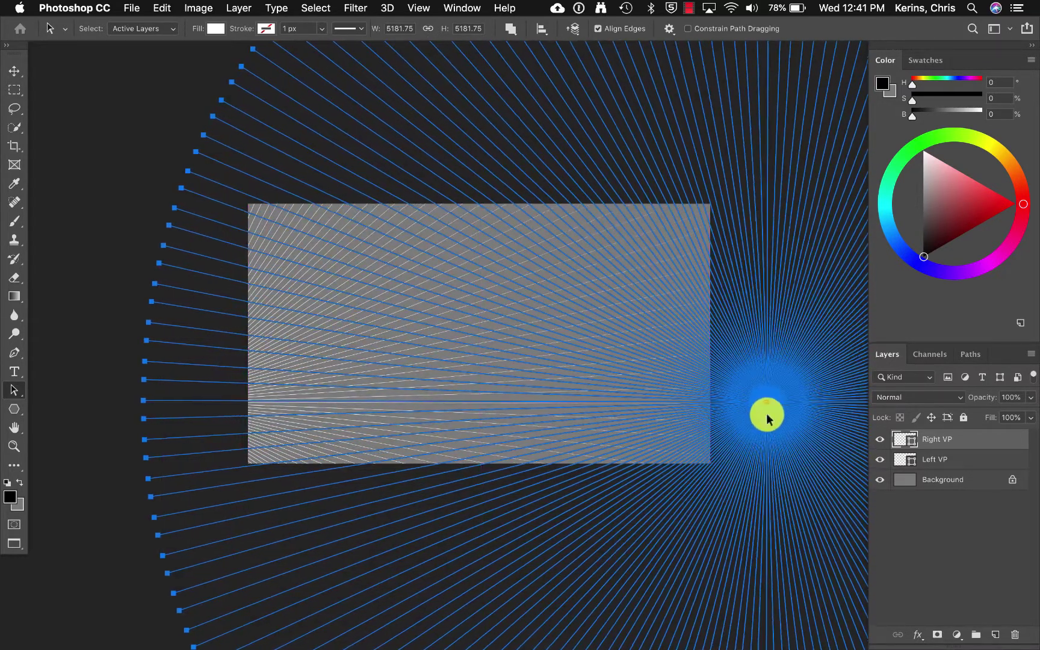
pyautogui.click(118, 287)
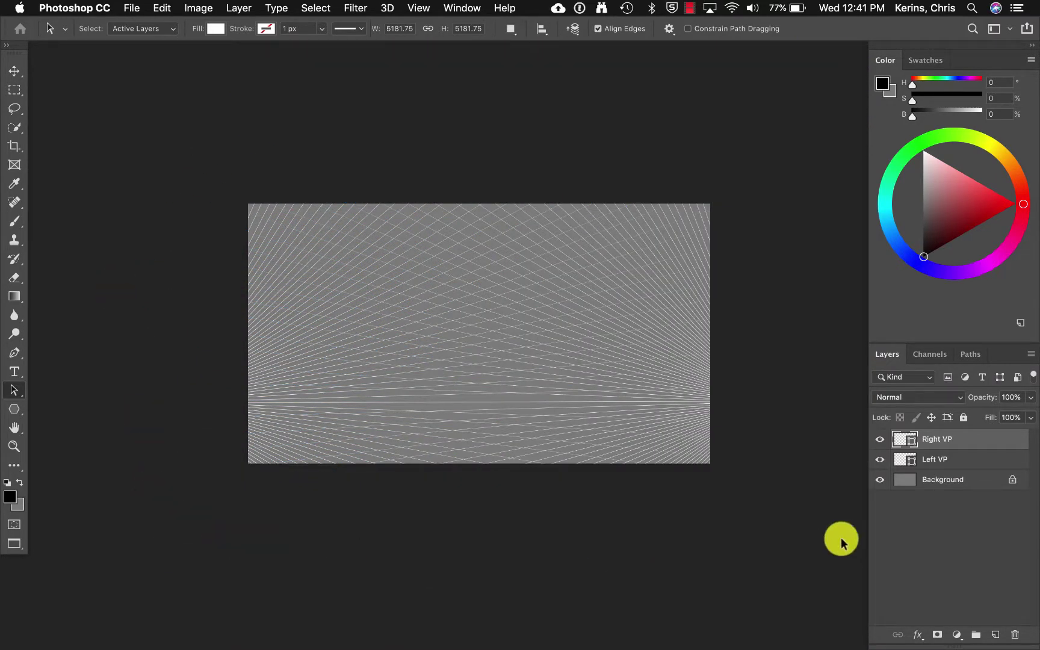
# Lower the Right VP layer's opacity to 28% and the Left VP layer's opacity to 37%
pyautogui.press('super+equal')
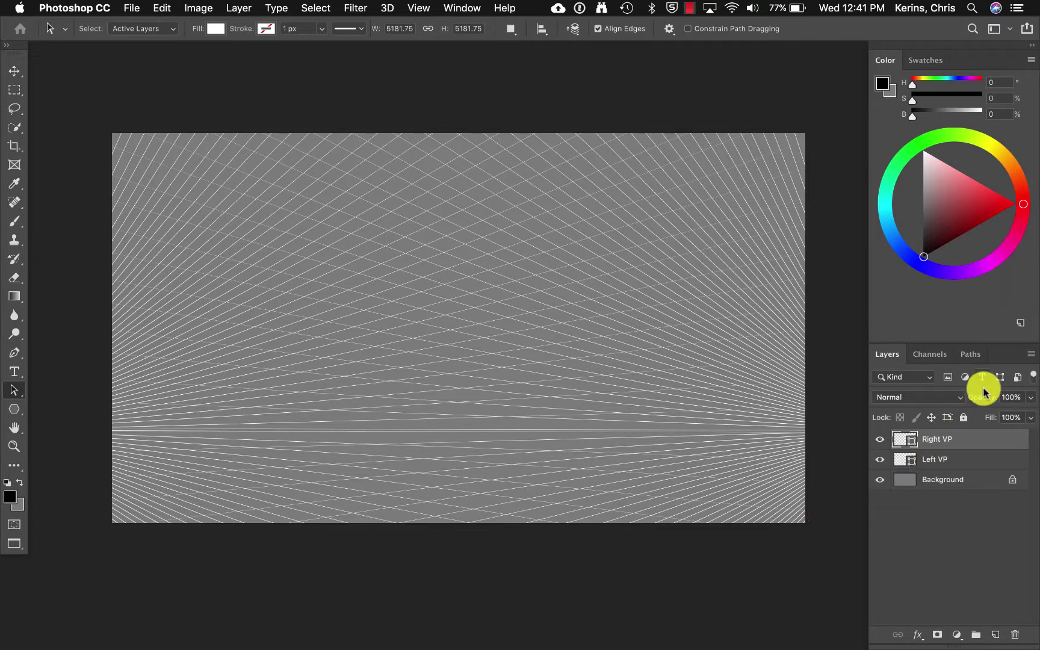
pyautogui.moveTo(981, 402); pyautogui.dragTo(927, 406)
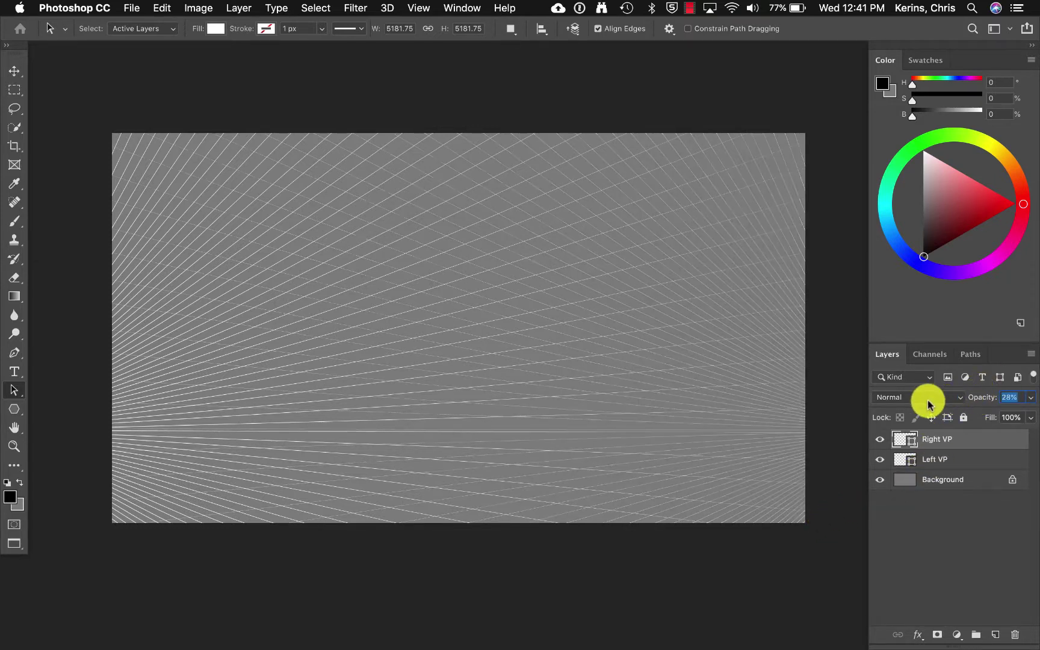
pyautogui.click(1006, 462)
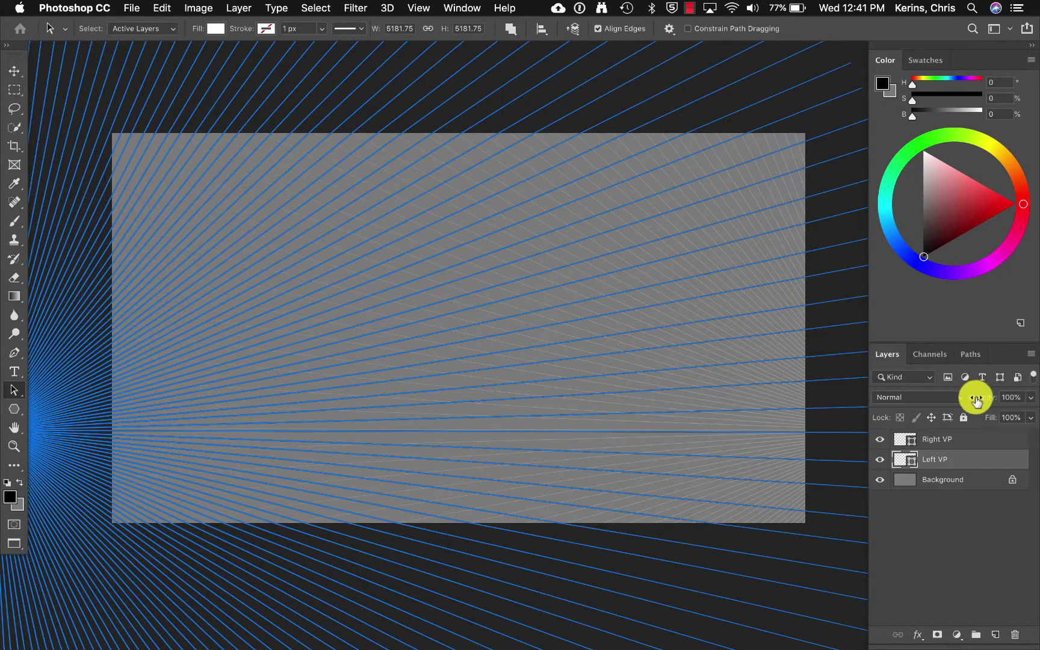
pyautogui.moveTo(972, 396); pyautogui.dragTo(937, 394)
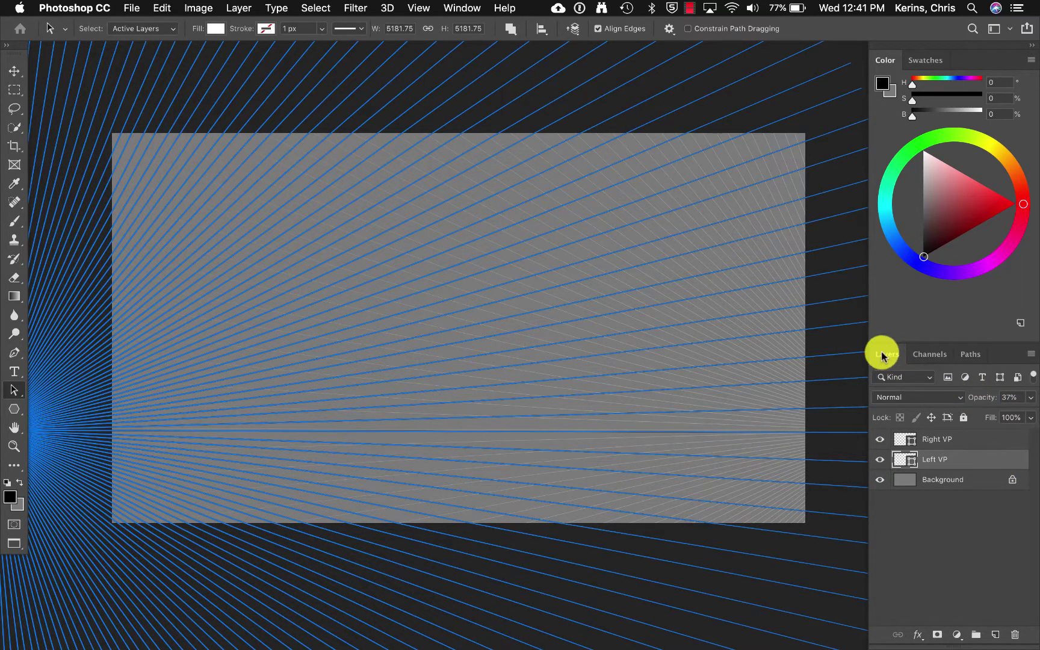
pyautogui.click(846, 314)
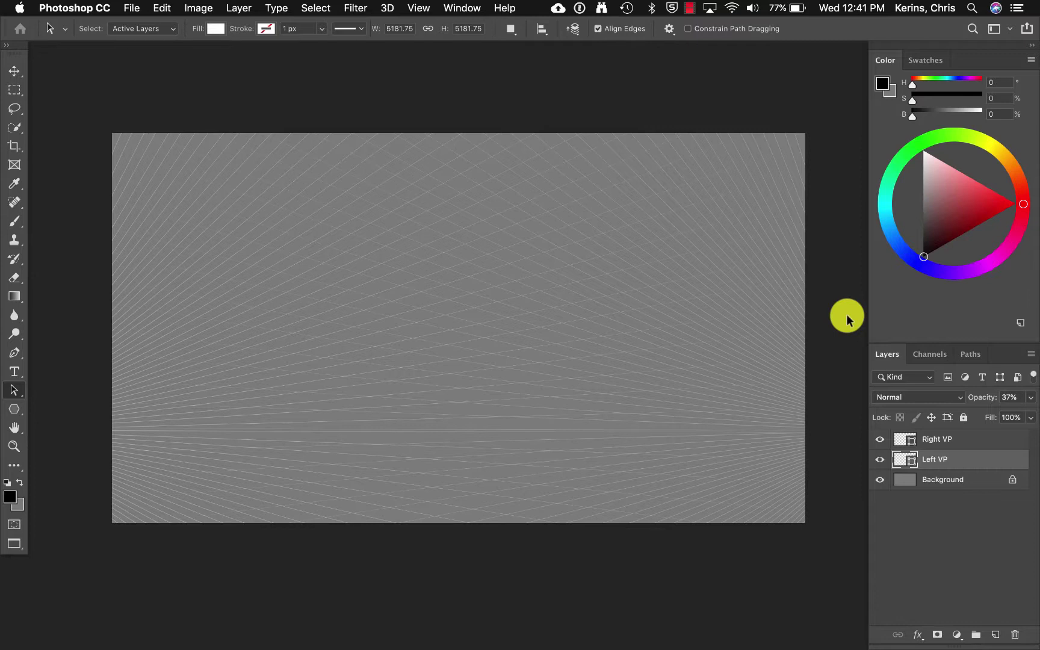
# Duplicate the Left VP layer within the same document and name the copy 3rd VP
pyautogui.press('super+minus')
pyautogui.press('super+minus')
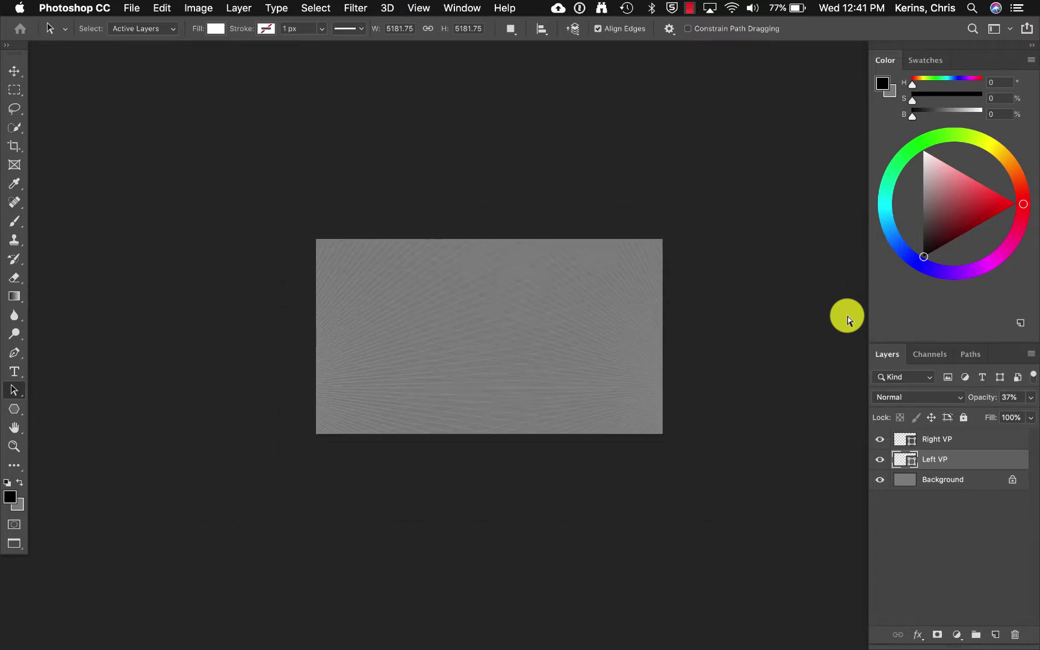
pyautogui.press('super+minus')
pyautogui.press('super+minus')
pyautogui.press('super+minus')
pyautogui.hscroll(4, 847, 316)
pyautogui.scroll(2, 847, 316)
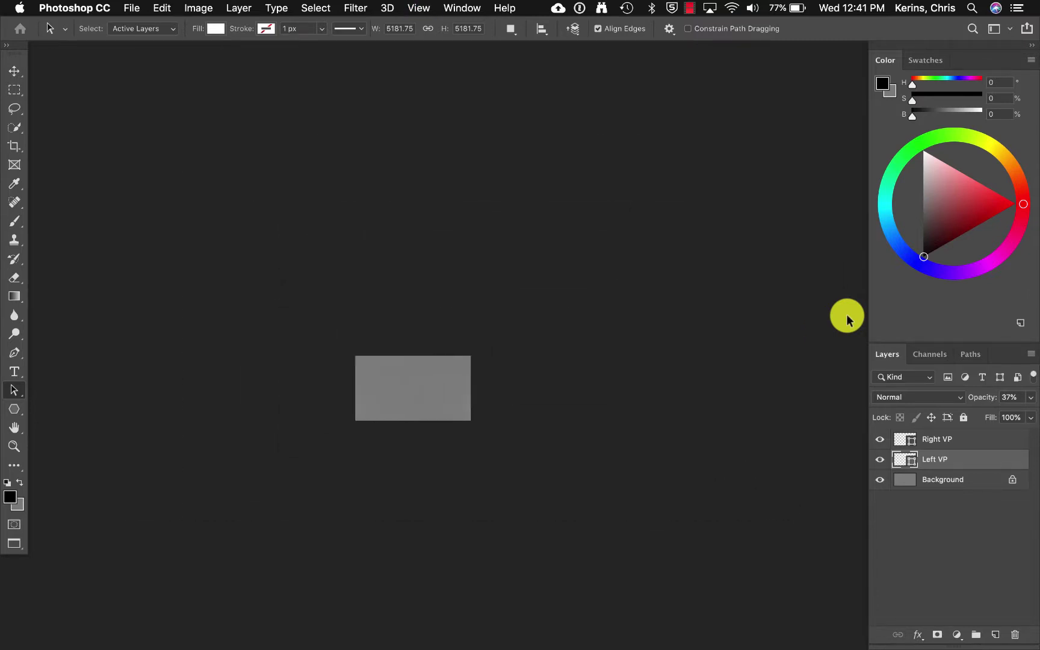
pyautogui.scroll(5, 846, 315)
pyautogui.hscroll(-1, 847, 315)
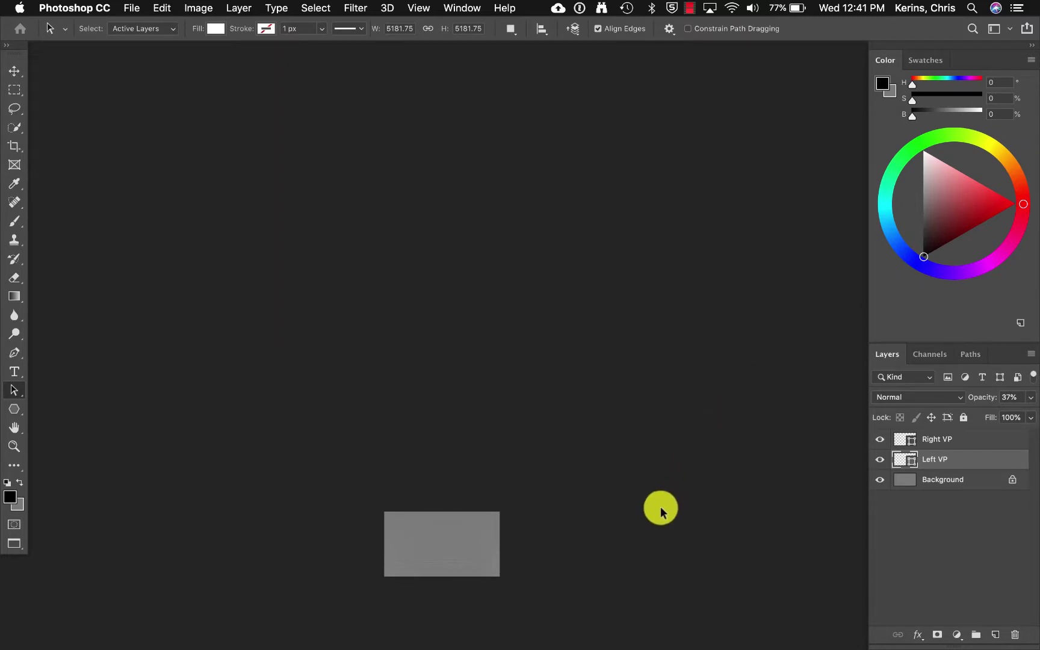
pyautogui.keyDown('ctrl'); pyautogui.click(985, 459); pyautogui.keyUp('ctrl')
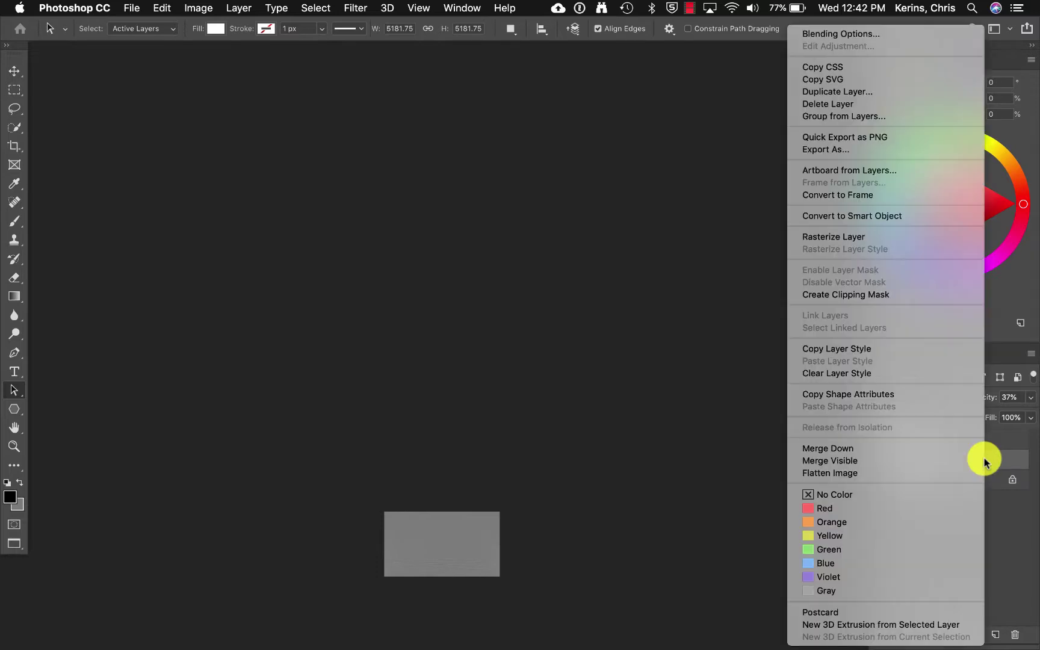
pyautogui.click(888, 91)
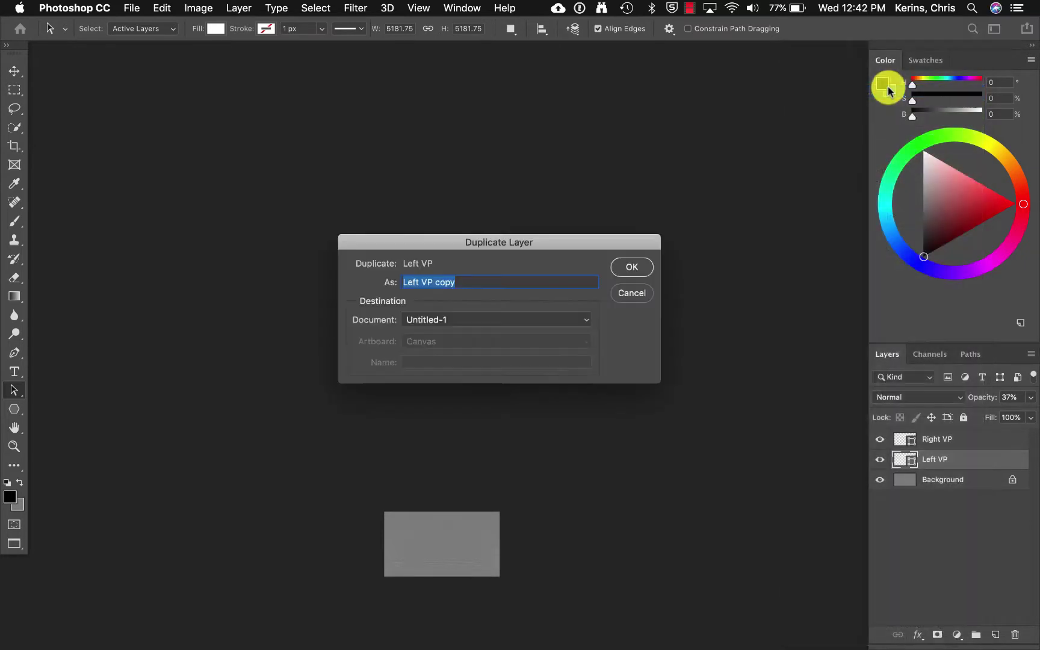
pyautogui.click(409, 282)
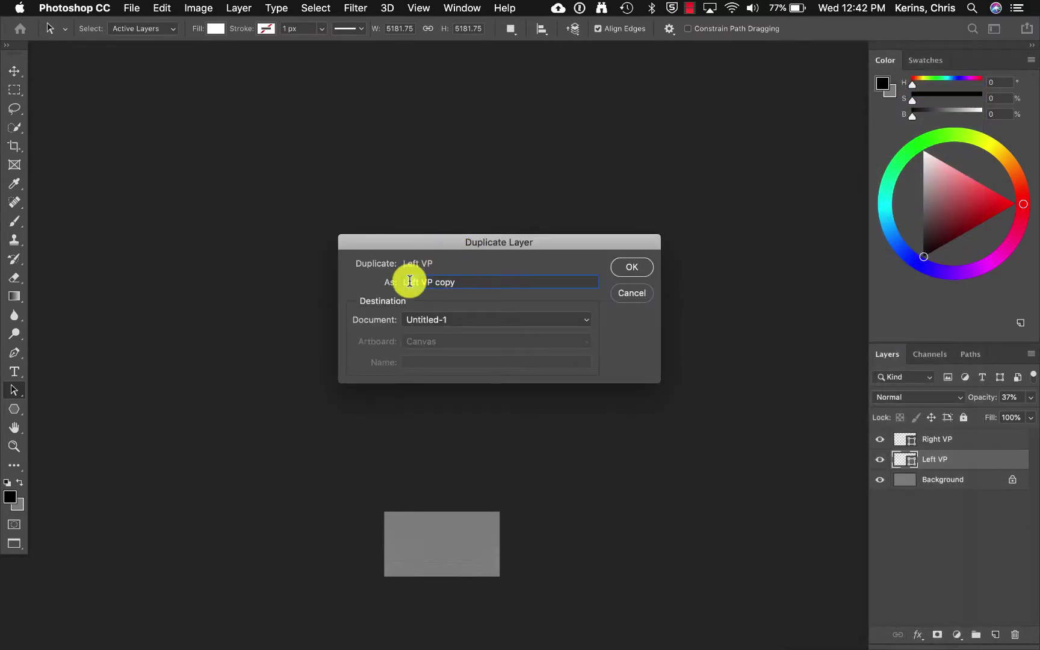
pyautogui.doubleClick(409, 281)
pyautogui.write('3rd VP')
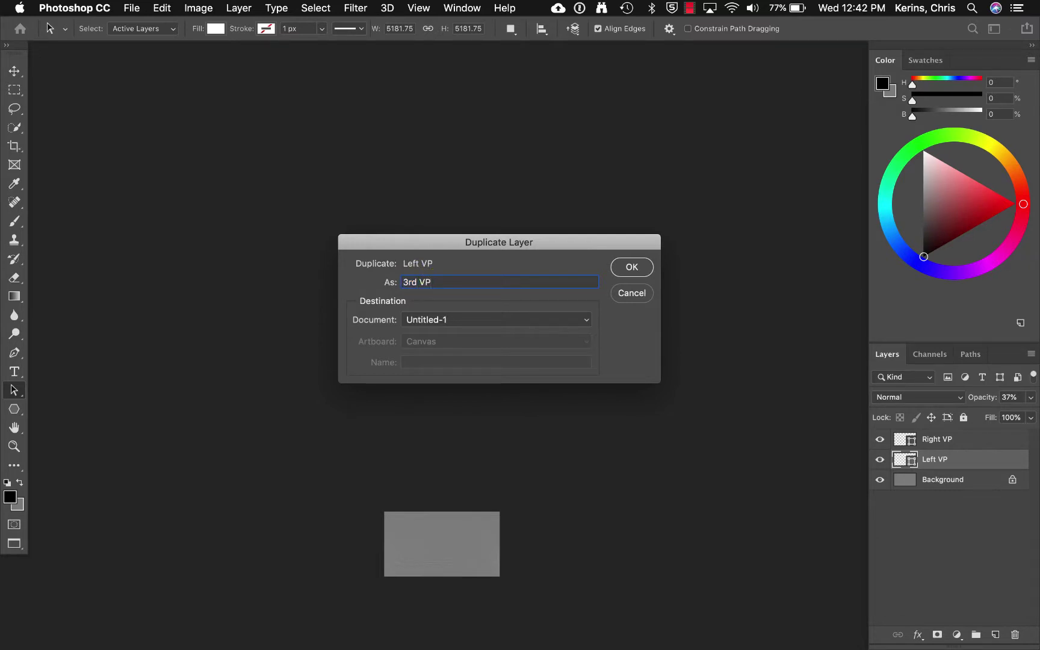
pyautogui.press('Return')
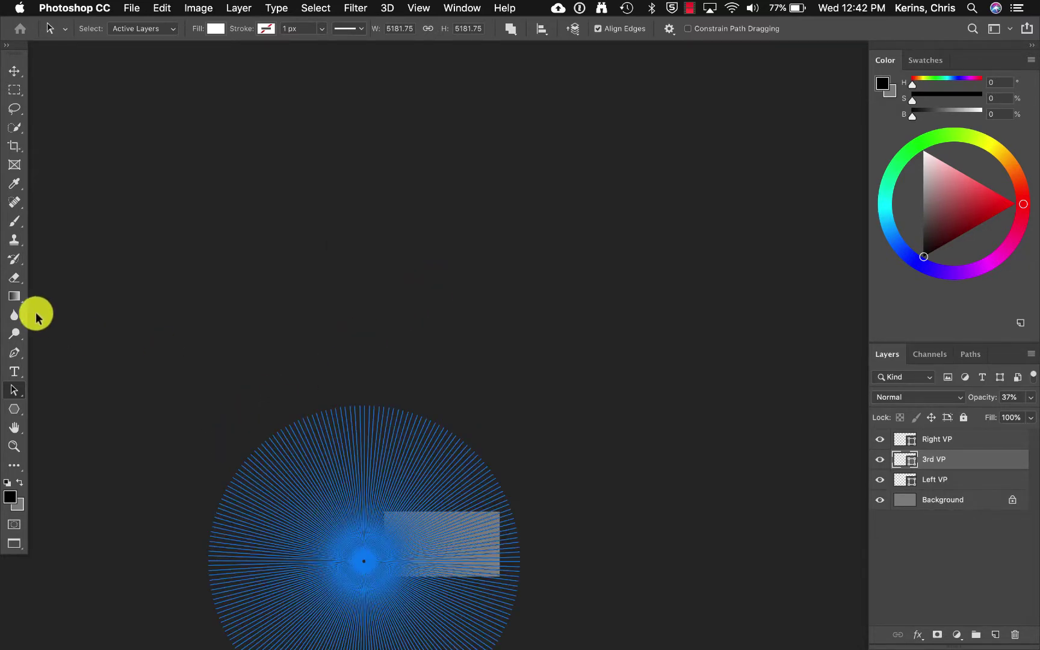
# Move the 3rd VP star paths far above the canvas, centred horizontally over it, and scale them proportionally to about 332% so the rays cross the canvas
pyautogui.moveTo(253, 419); pyautogui.dragTo(289, 449)
pyautogui.moveTo(361, 573); pyautogui.dragTo(435, 79)
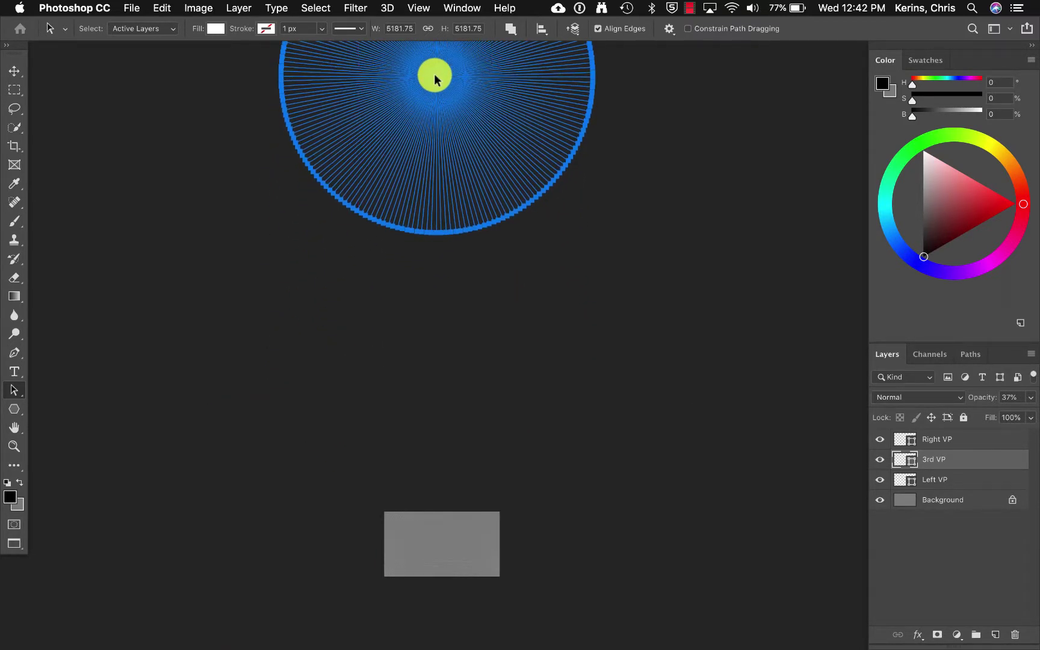
pyautogui.click(168, 8)
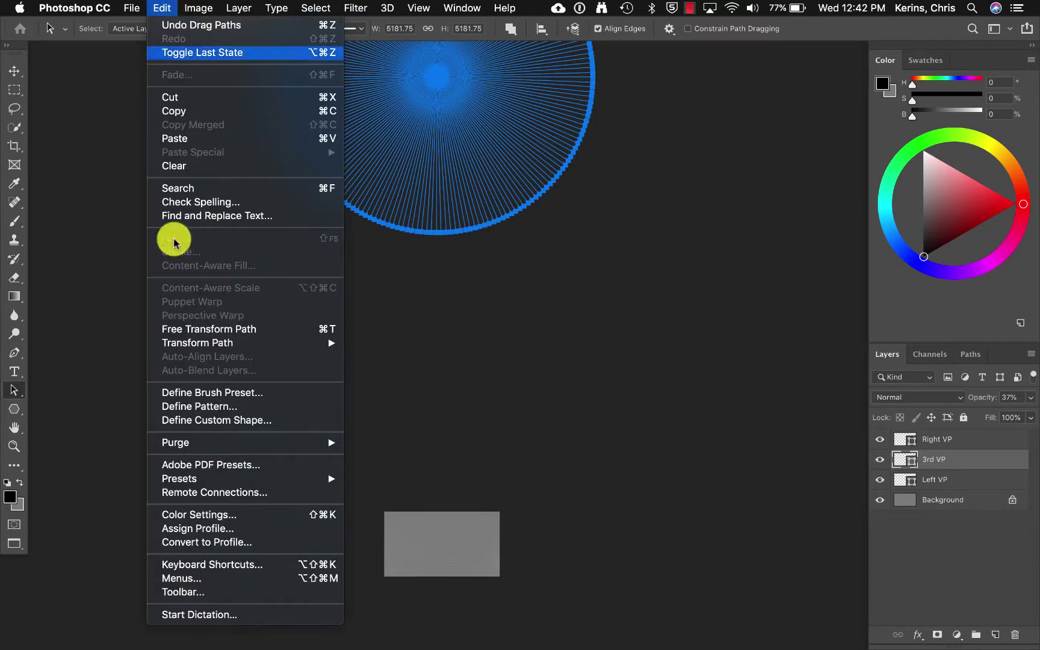
pyautogui.click(208, 329)
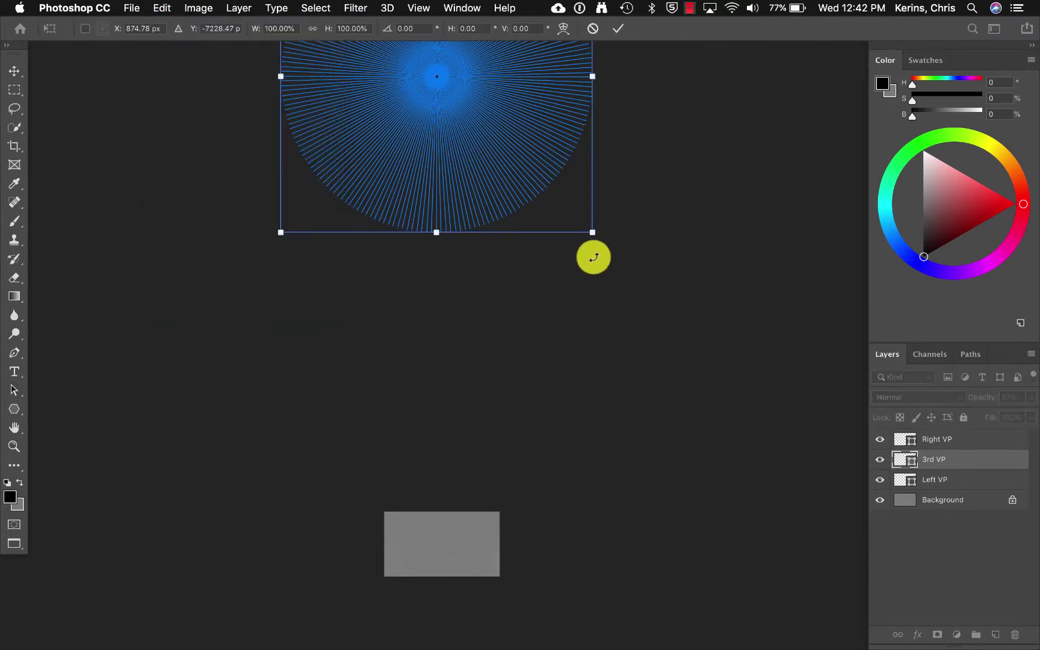
pyautogui.moveTo(591, 231); pyautogui.dragTo(753, 466)
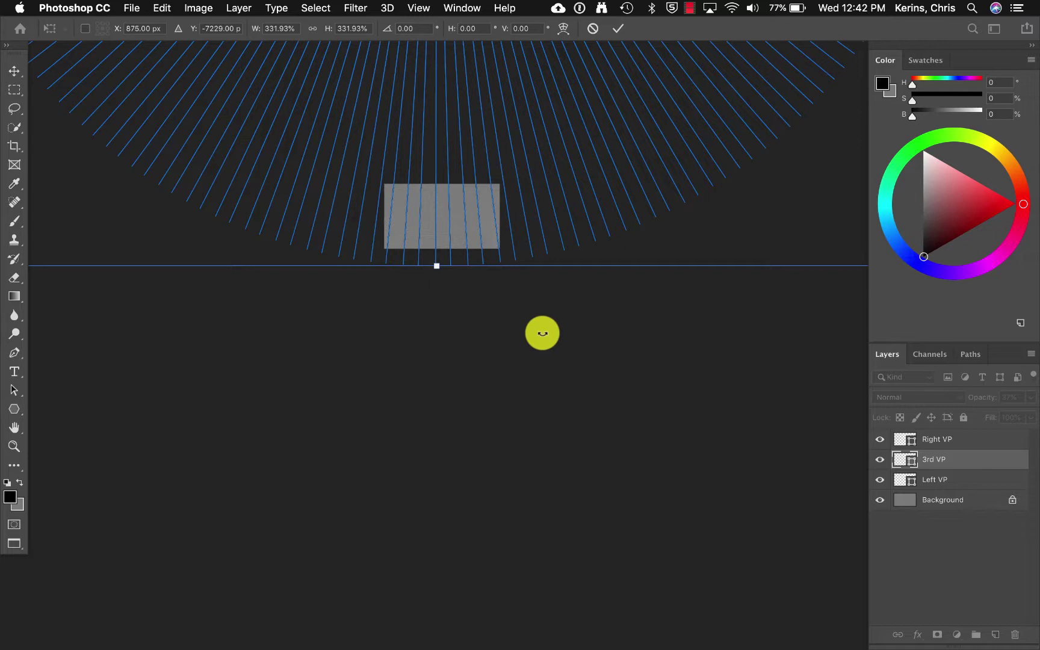
pyautogui.press('Return')
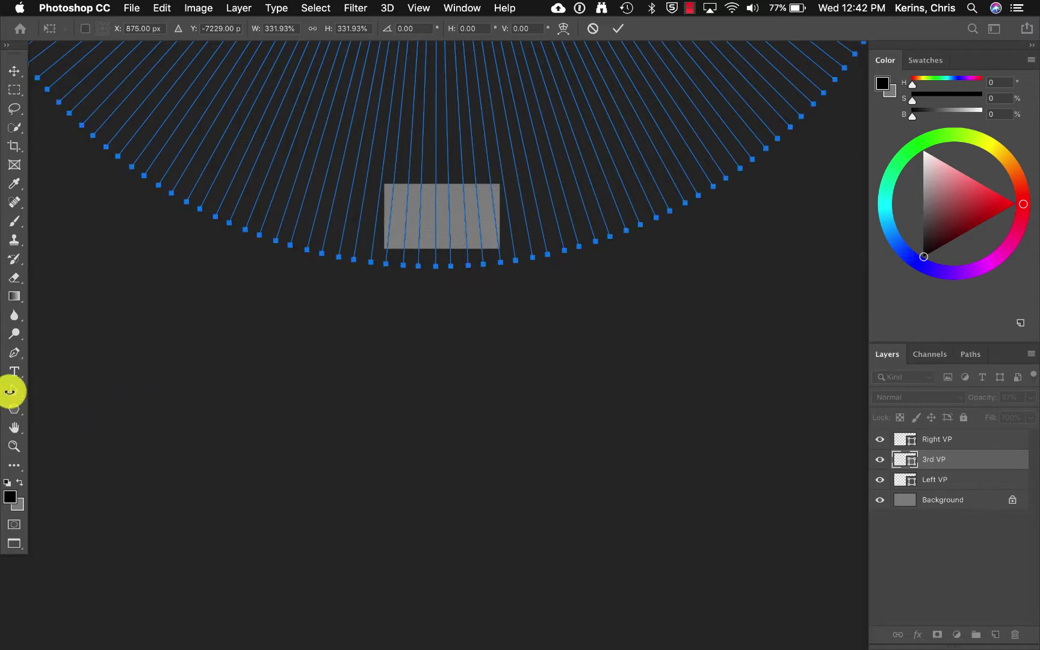
pyautogui.click(11, 390)
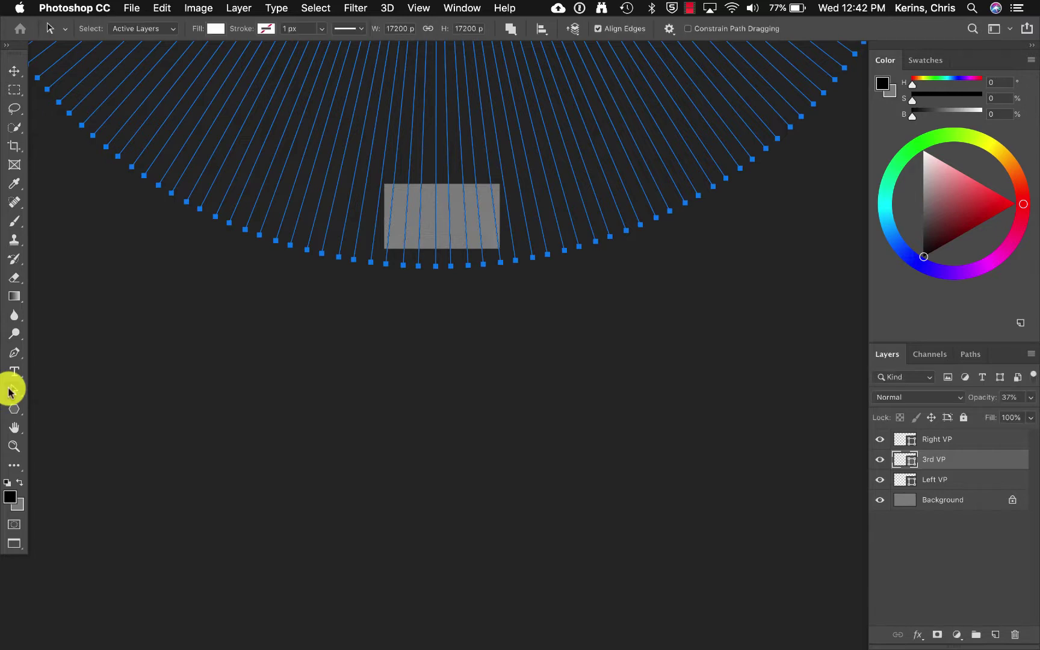
pyautogui.click(84, 379)
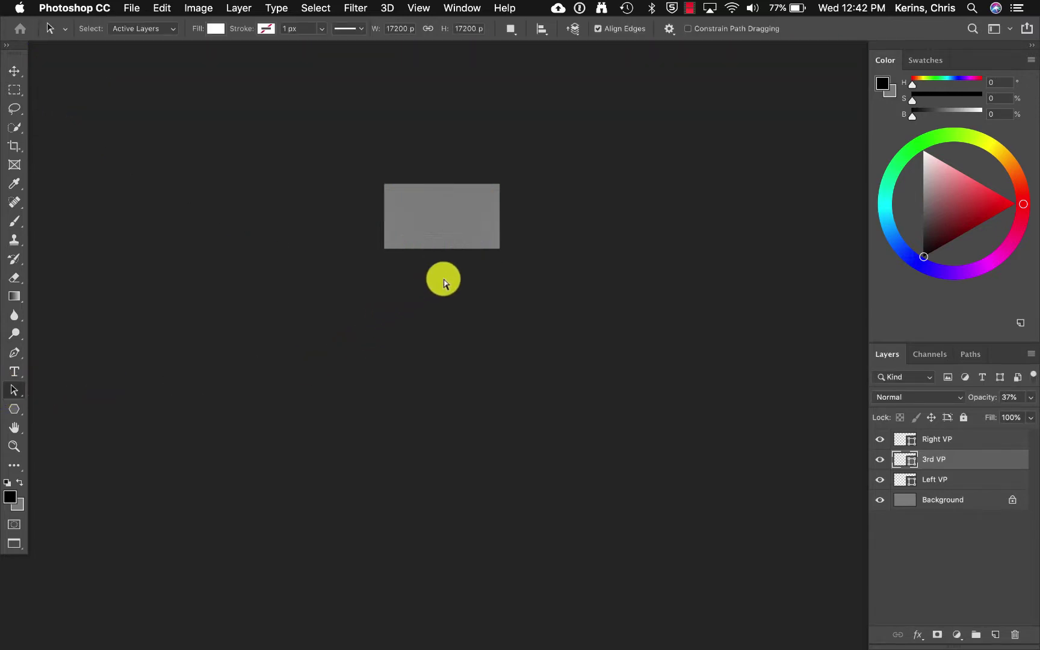
# Change the fill colour of the 3rd VP shape layer to black
pyautogui.press('super+plus')
pyautogui.press('super+plus')
pyautogui.press('super+plus')
pyautogui.scroll(5, 444, 284)
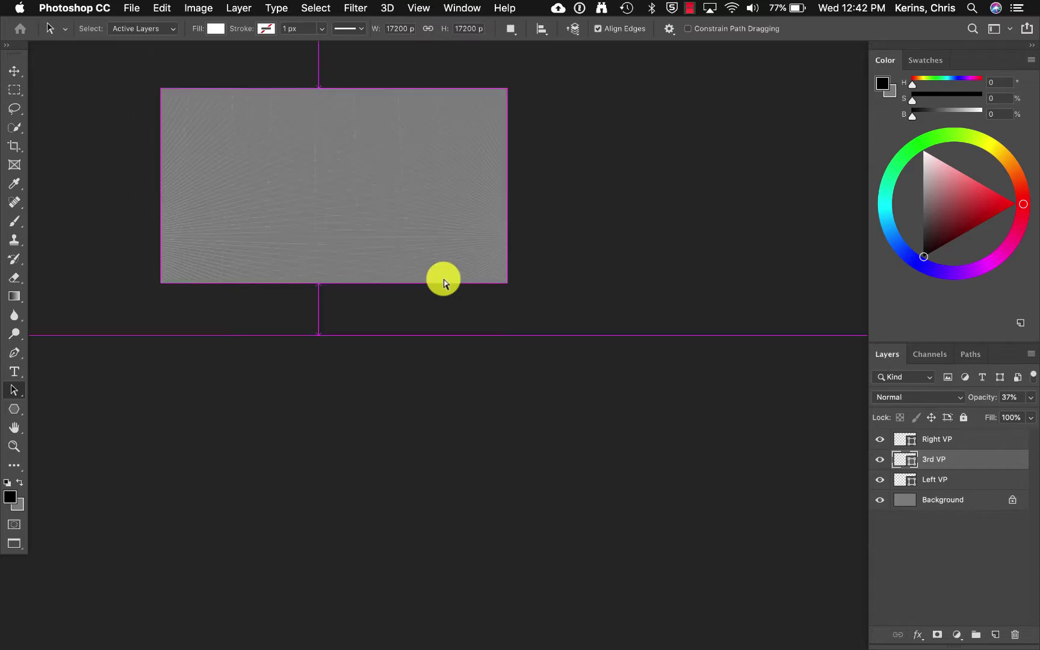
pyautogui.press('super+plus')
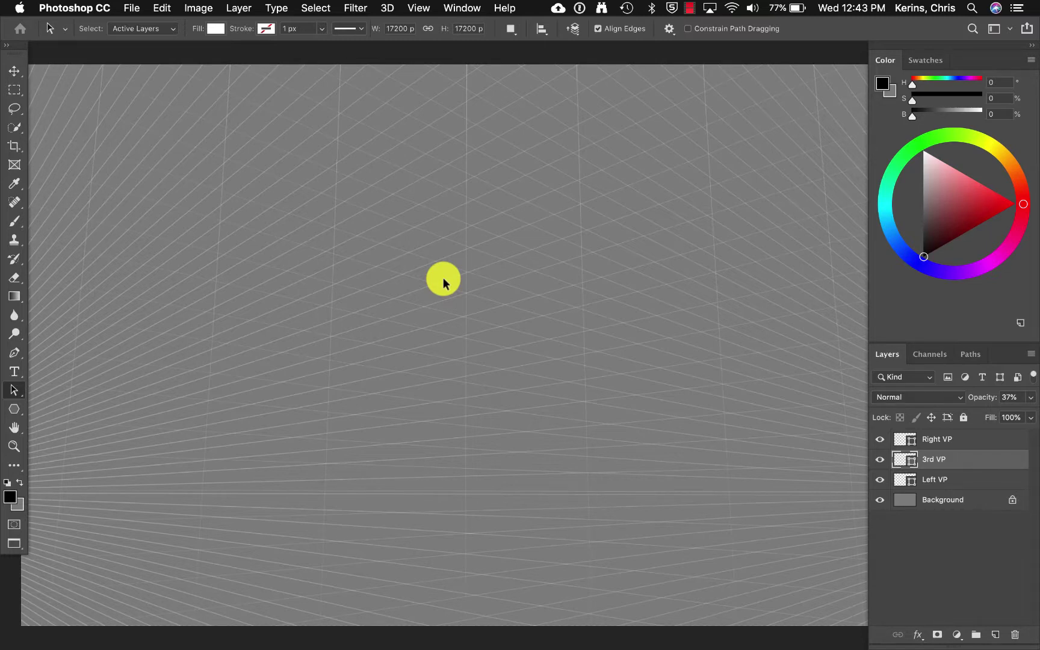
pyautogui.press('super+minus')
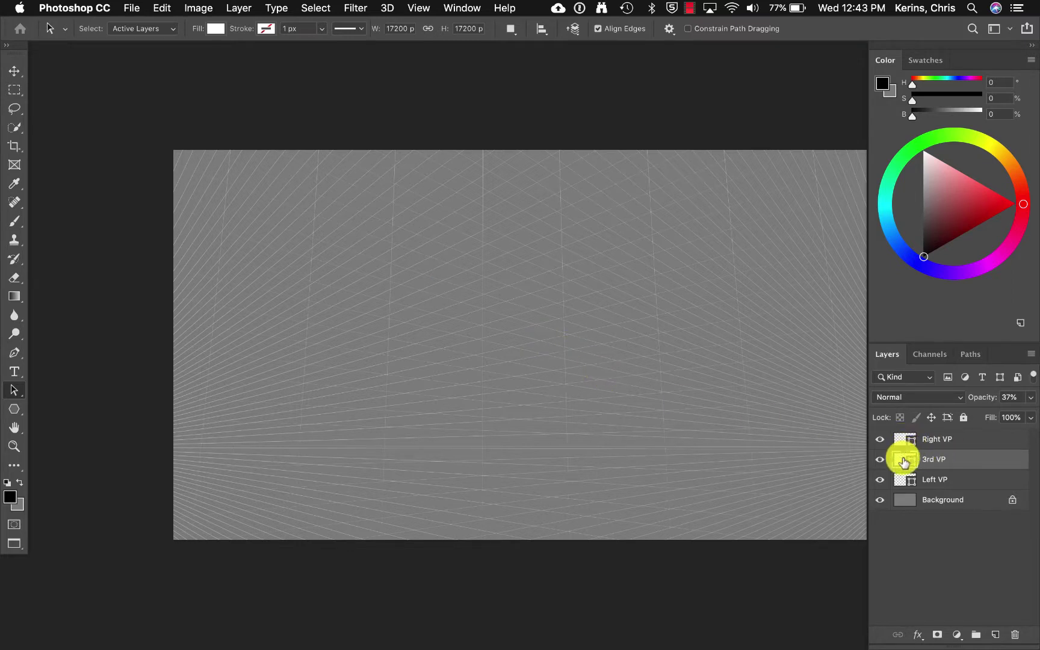
pyautogui.doubleClick(904, 461)
pyautogui.moveTo(361, 370); pyautogui.dragTo(289, 411)
pyautogui.click(624, 206)
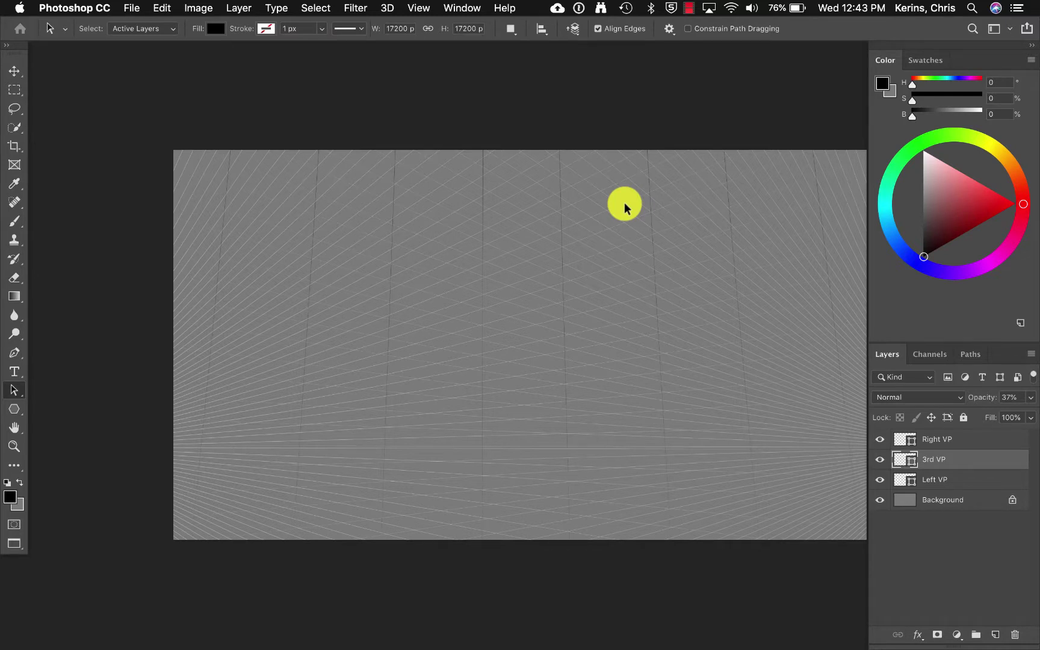
# Group the Right VP, 3rd VP and Left VP layers and name the group VPs
pyautogui.click(970, 439)
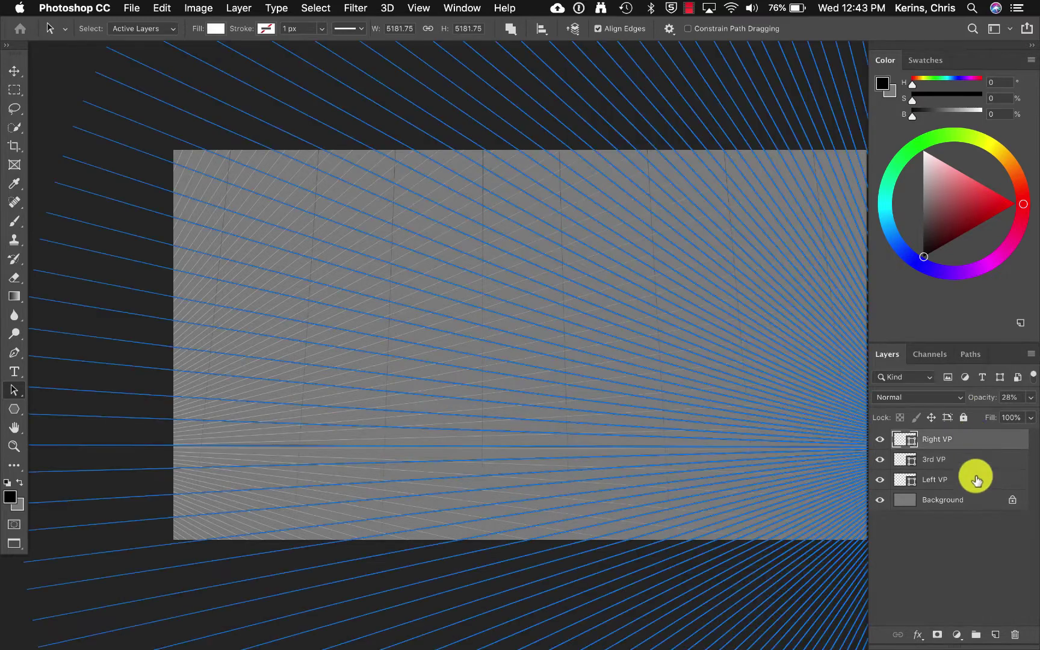
pyautogui.keyDown('shift'); pyautogui.click(975, 479); pyautogui.keyUp('shift')
pyautogui.moveTo(975, 479); pyautogui.dragTo(975, 634)
pyautogui.doubleClick(938, 437)
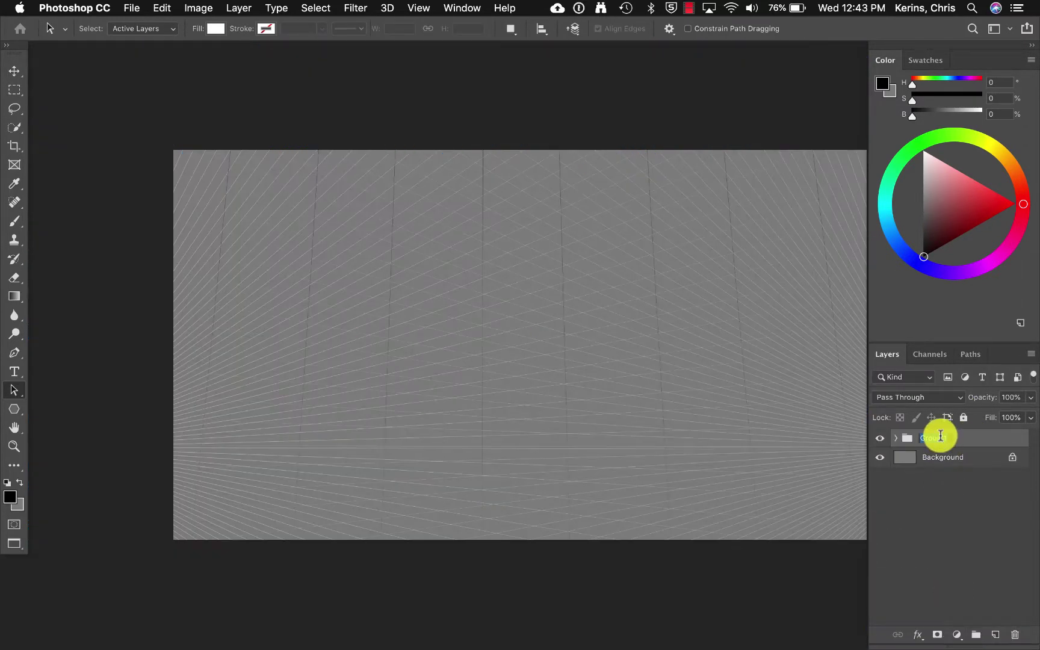
pyautogui.write('VPS')
pyautogui.press('BackSpace')
pyautogui.write('s')
# Toggle the VPs group's visibility off and on to compare the canvas with and without the grid, leaving the group shown
pyautogui.click(878, 439)
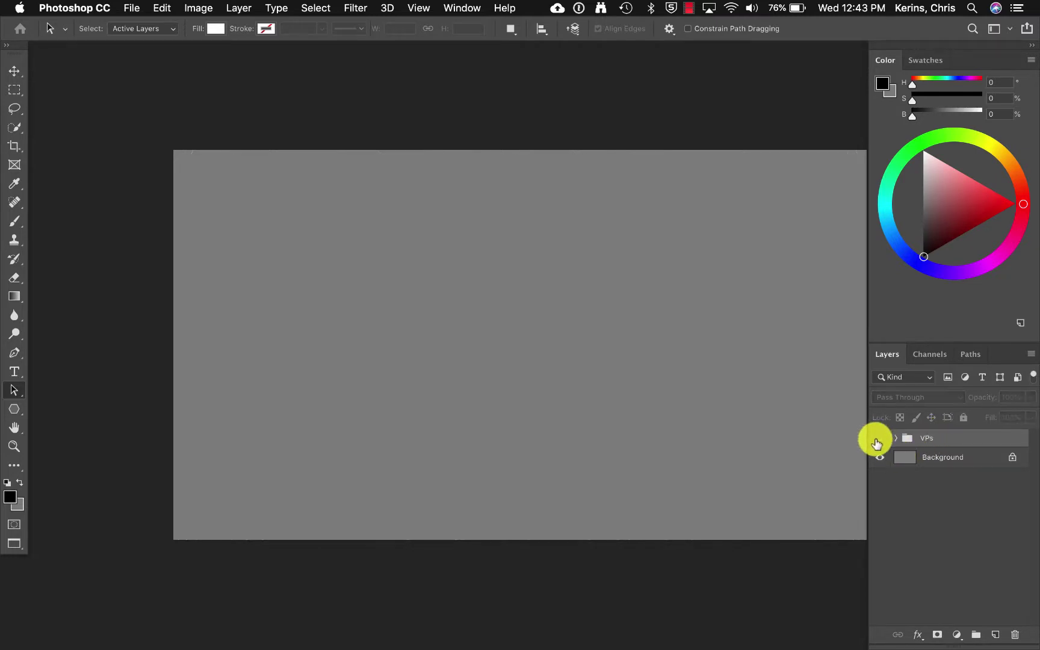
pyautogui.click(877, 441)
pyautogui.click(877, 441)
pyautogui.click(876, 441)
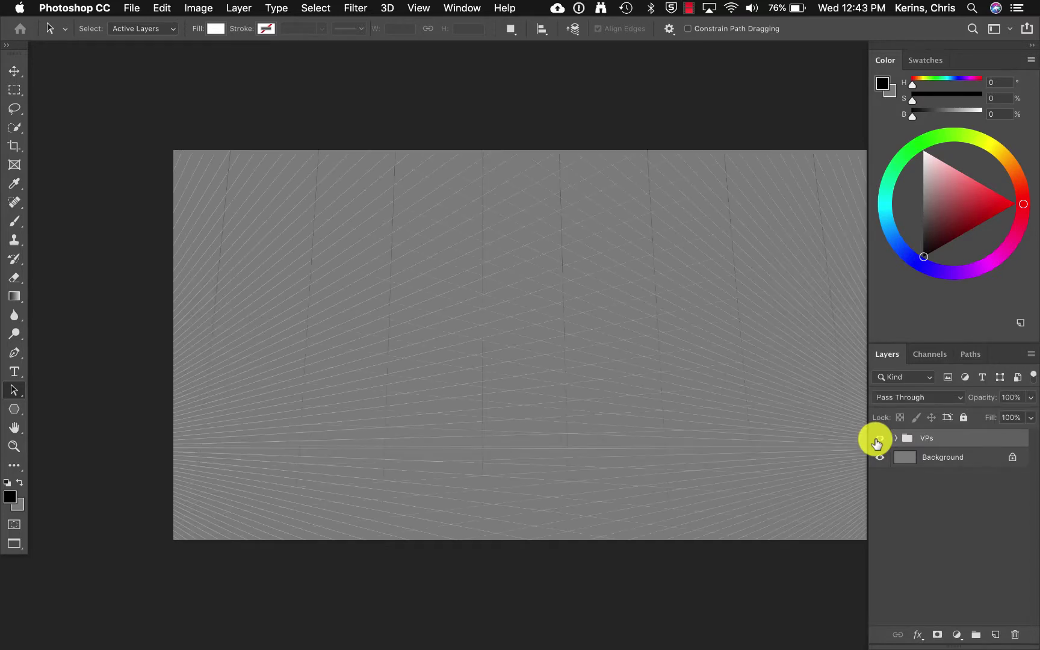
pyautogui.click(877, 442)
pyautogui.click(877, 441)
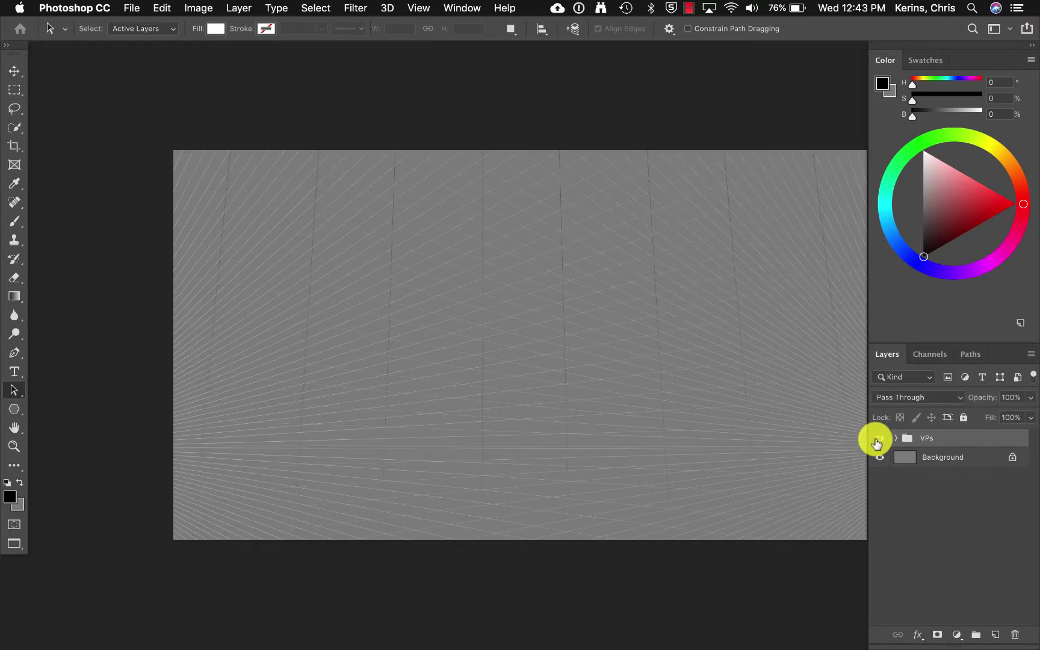